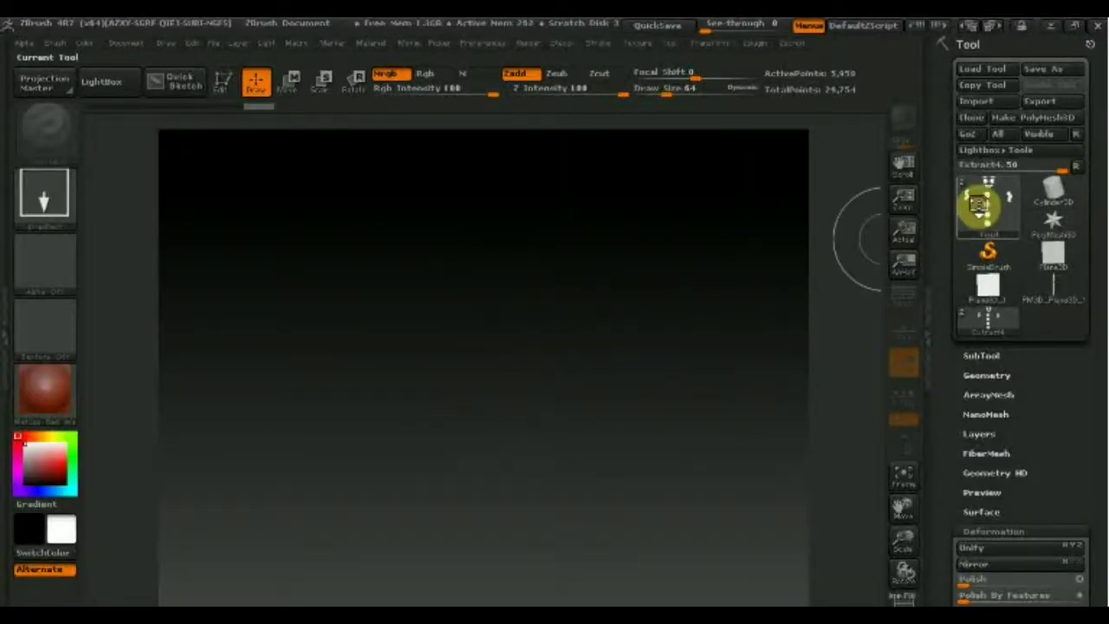
Pick Plane3D from the Tool palette, draw it in the canvas centre and enter Edit mode.
left_click(980, 205)
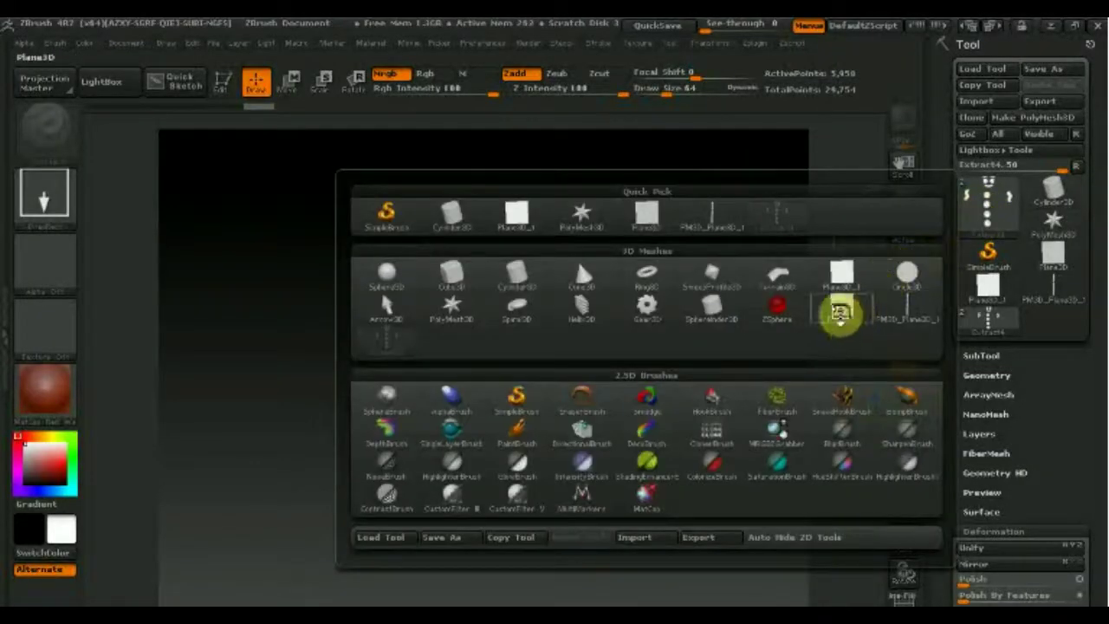
left_click(835, 335)
left_click_drag(520, 363, 514, 550)
key("t")
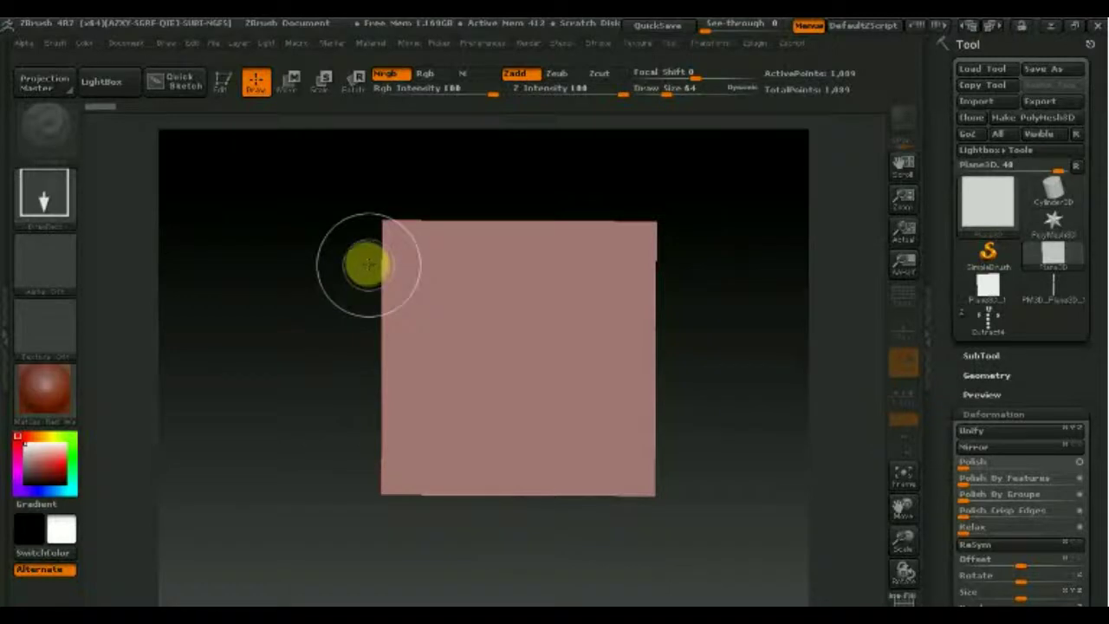
left_click(224, 82)
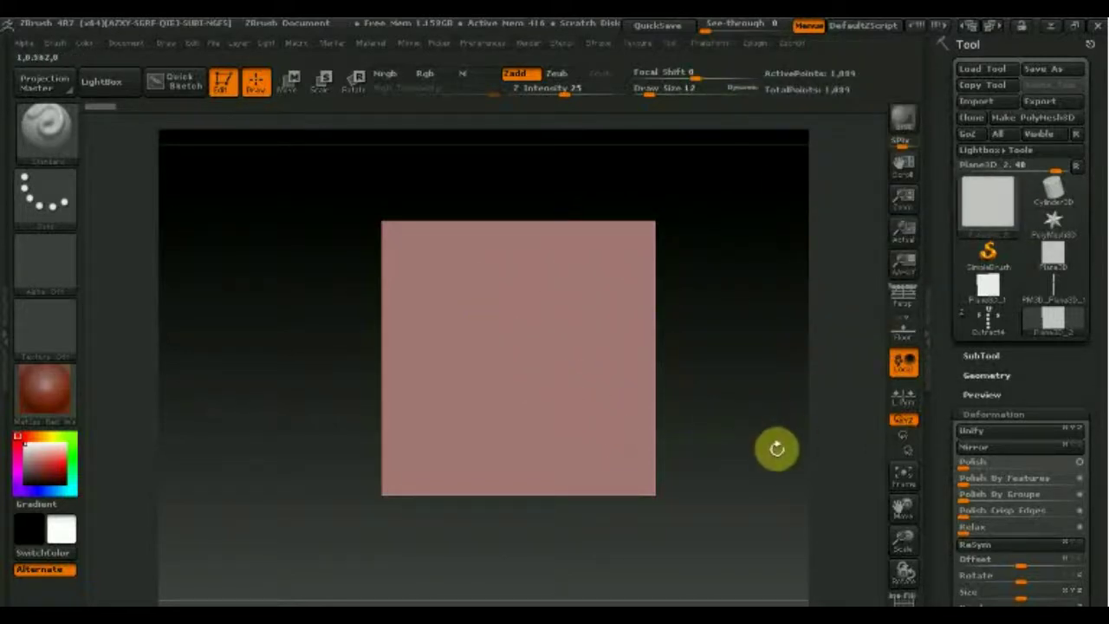
Convert the plane to a PolyMesh3D and subdivide it with Ctrl+D.
left_click(904, 594)
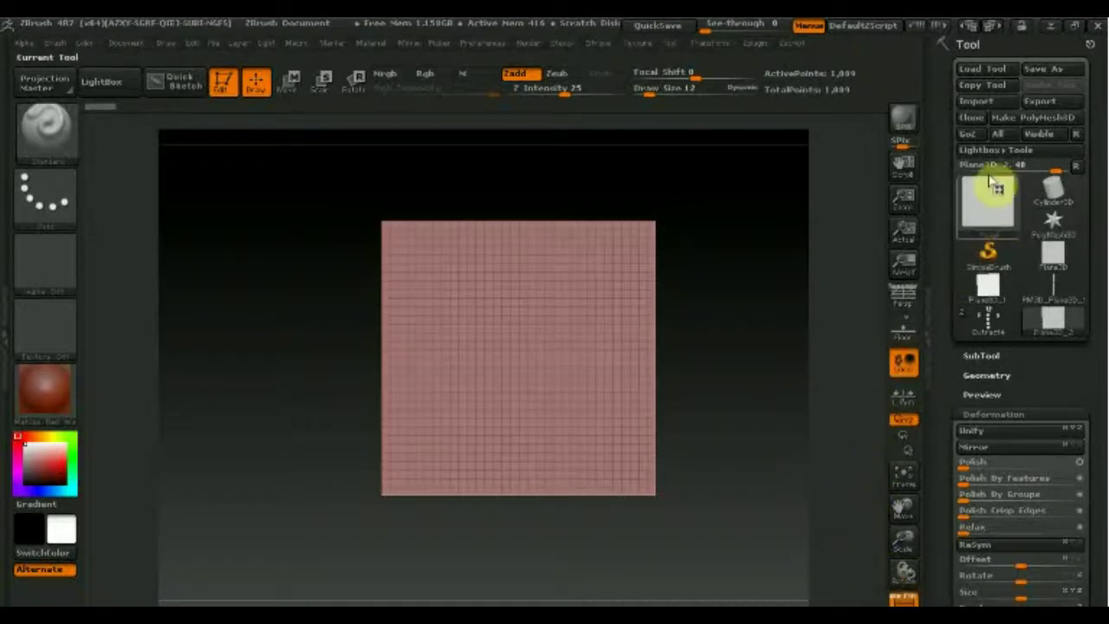
left_click(1017, 118)
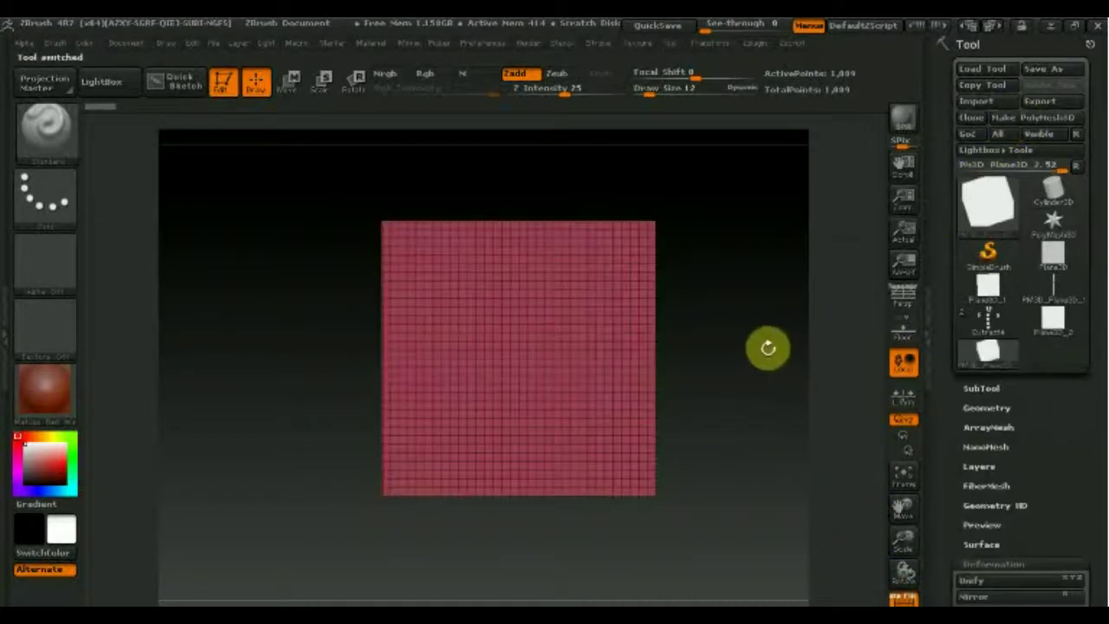
key("ctrl+d")
key("ctrl+d")
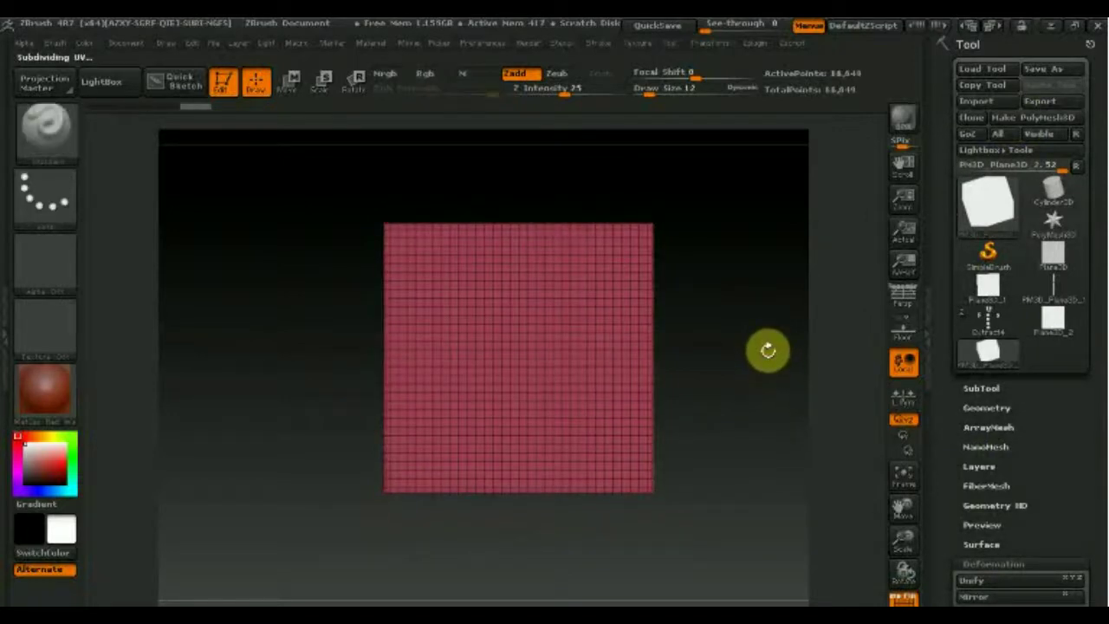
Delete the plane's lower subdivision levels from the Geometry subpalette.
left_click(988, 407)
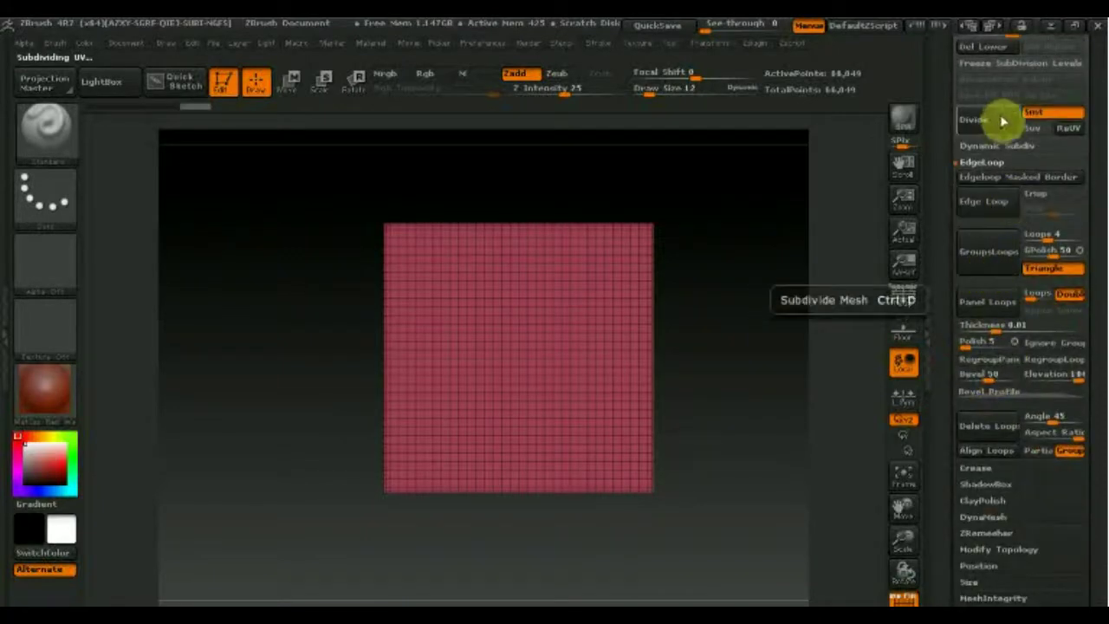
scroll(1101, 208, "up", 2)
scroll(1105, 236, "up", 3)
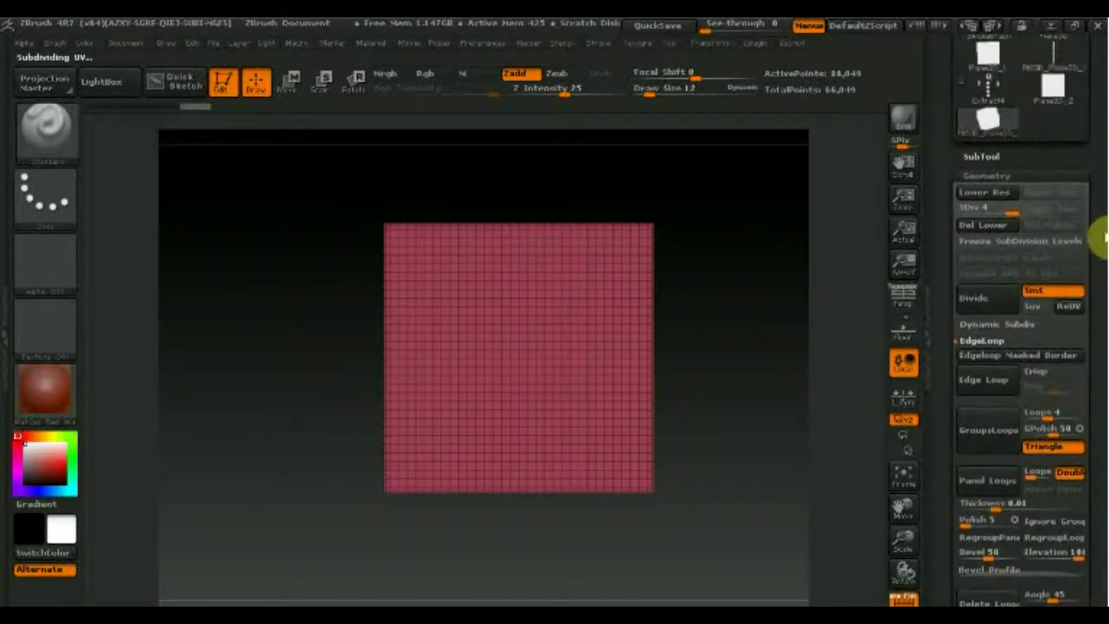
scroll(1103, 238, "up", 1)
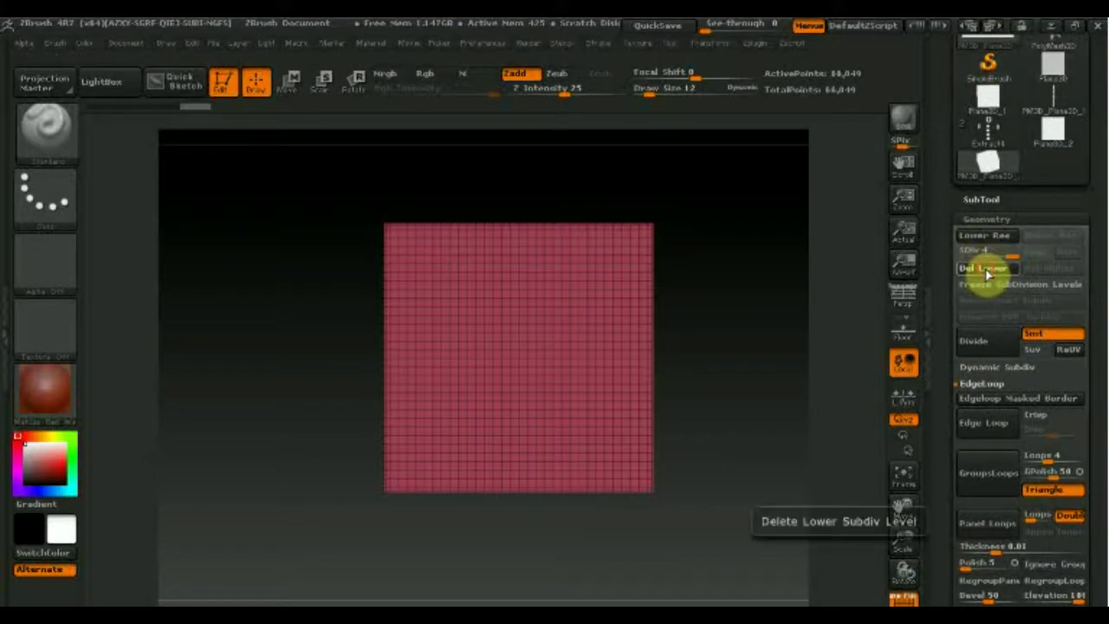
left_click(988, 271)
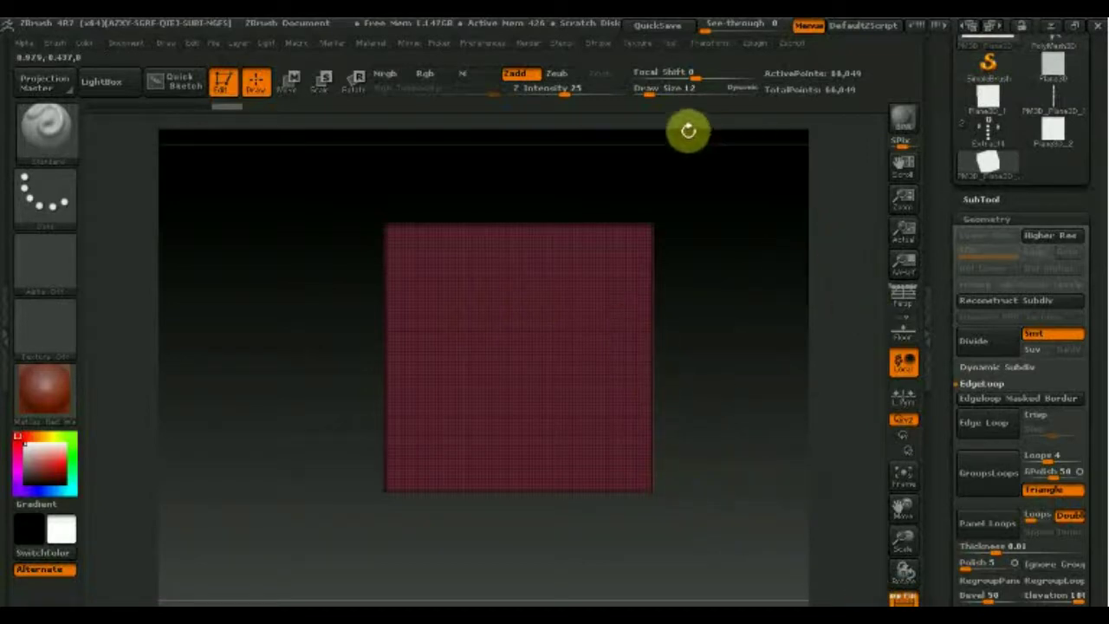
Paint the head spot with the wireframe hidden and set Draw Size to 73.
left_click_drag(644, 93, 655, 97)
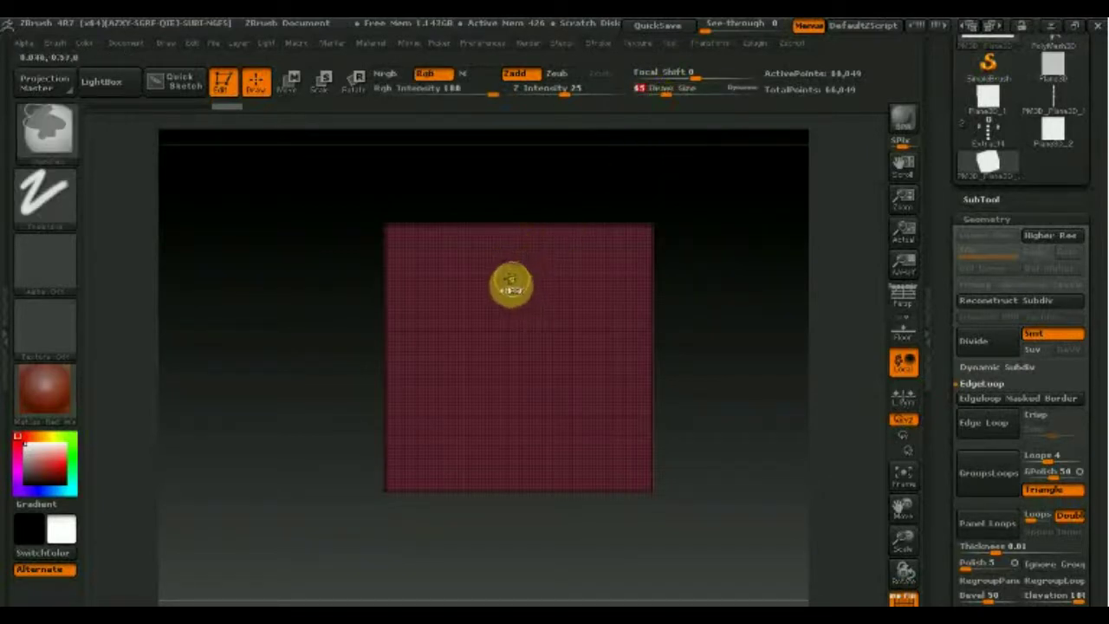
left_click(507, 275)
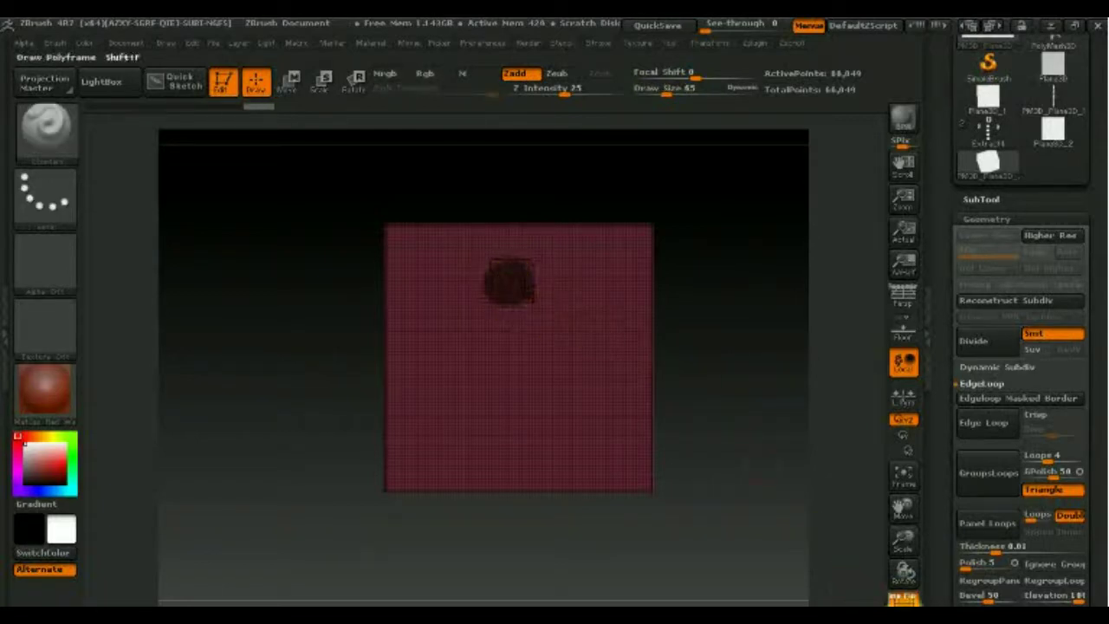
left_click(904, 598)
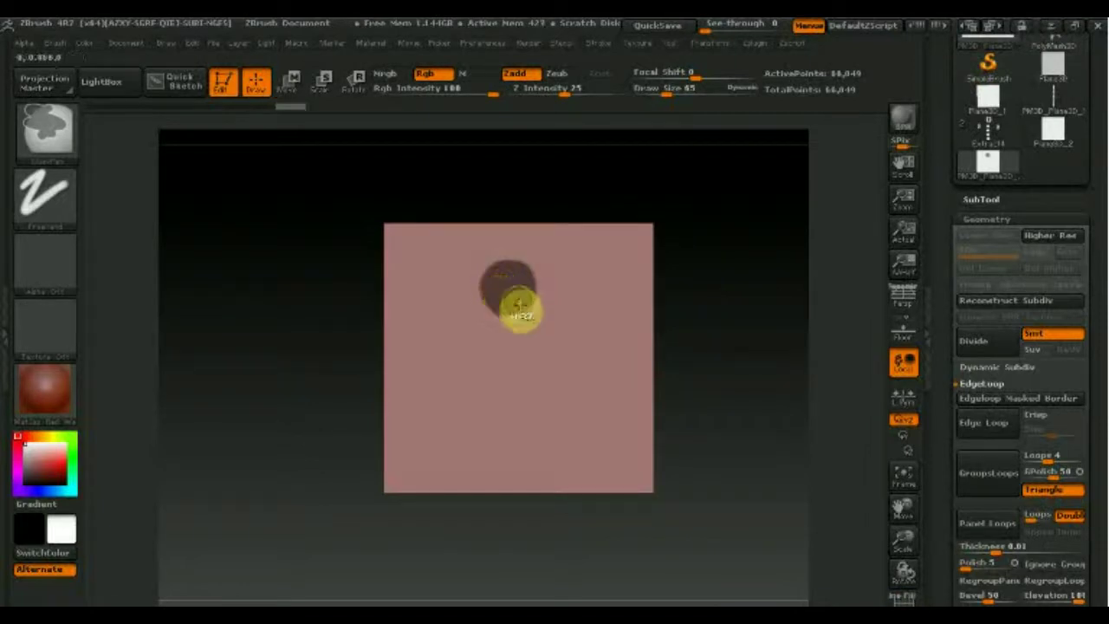
left_click(664, 89)
key("Return")
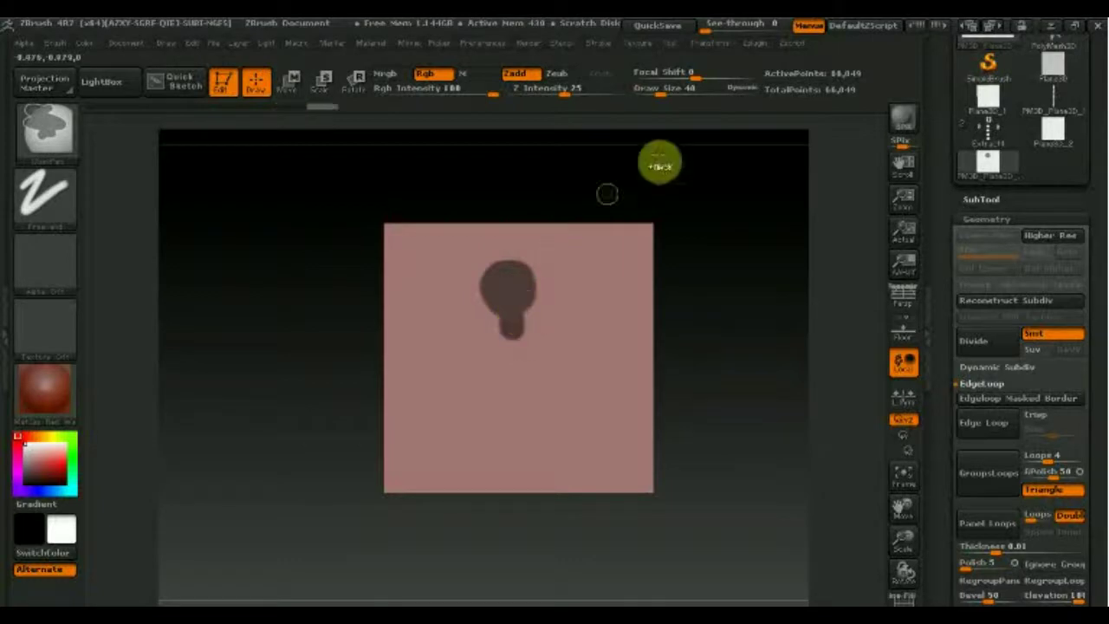
left_click(665, 97)
type("73")
key("Return")
Paint the arms, torso and both legs, then smooth the painted edges.
mouse_move(501, 341)
left_mouse_down()
mouse_move(461, 339)
mouse_move(567, 346)
left_mouse_up()
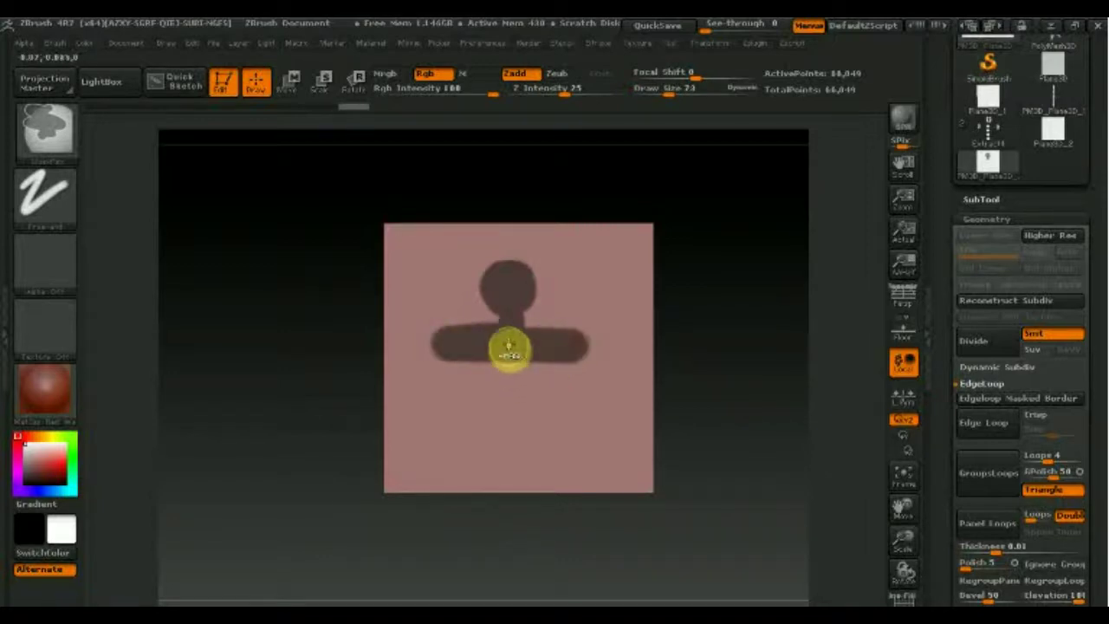
left_click_drag(510, 362, 514, 418)
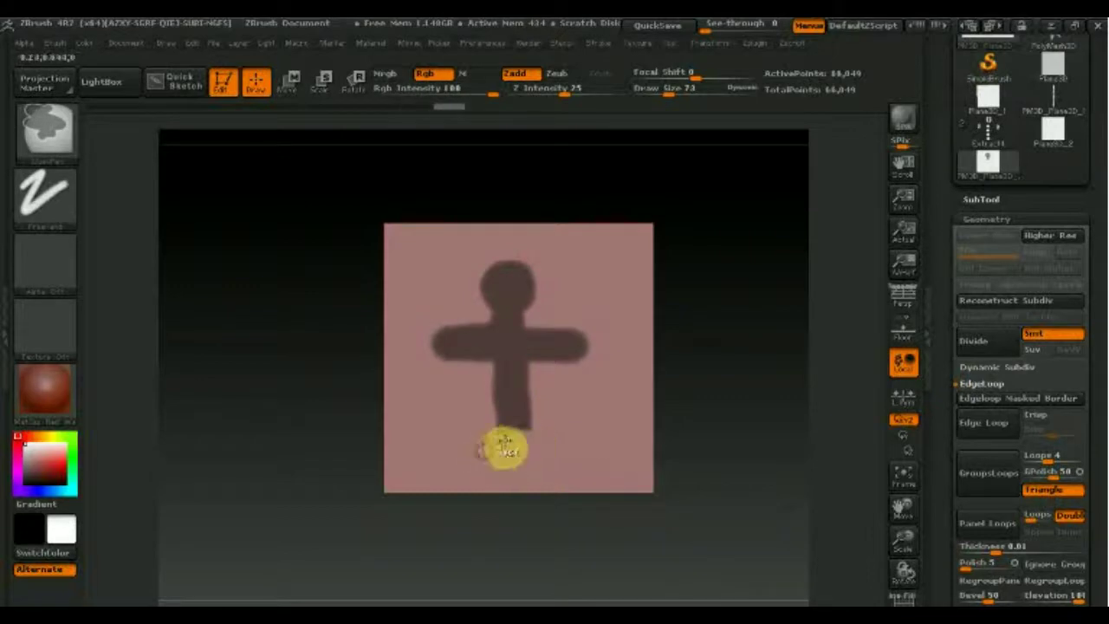
mouse_move(505, 431)
left_mouse_down()
mouse_move(495, 421)
mouse_move(490, 462)
mouse_move(503, 400)
left_mouse_up()
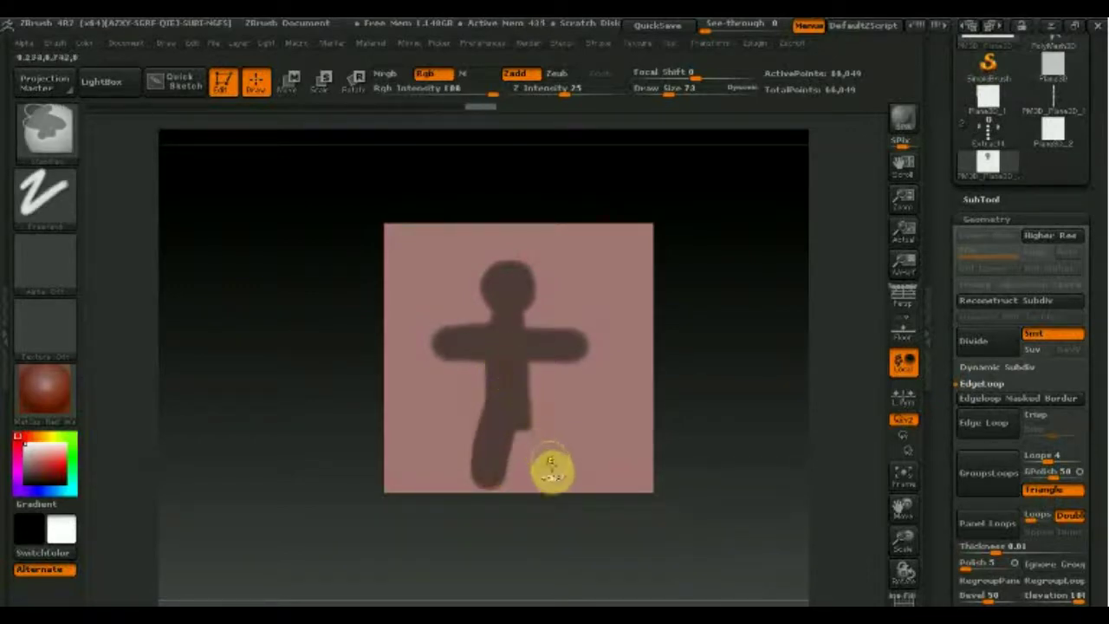
left_click_drag(549, 475, 514, 385)
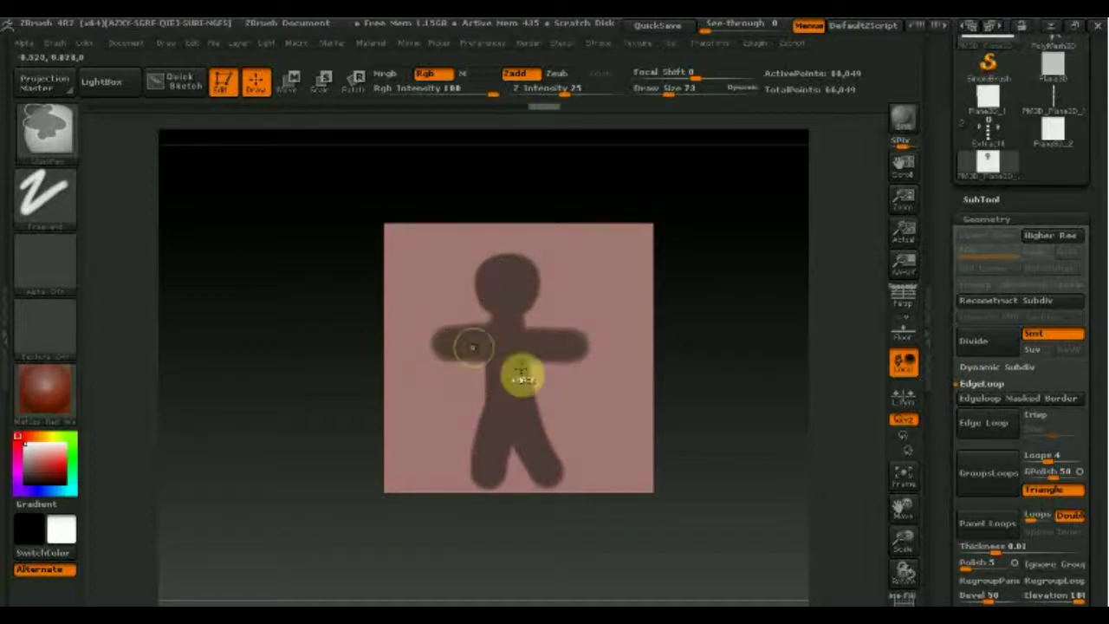
key("shift")
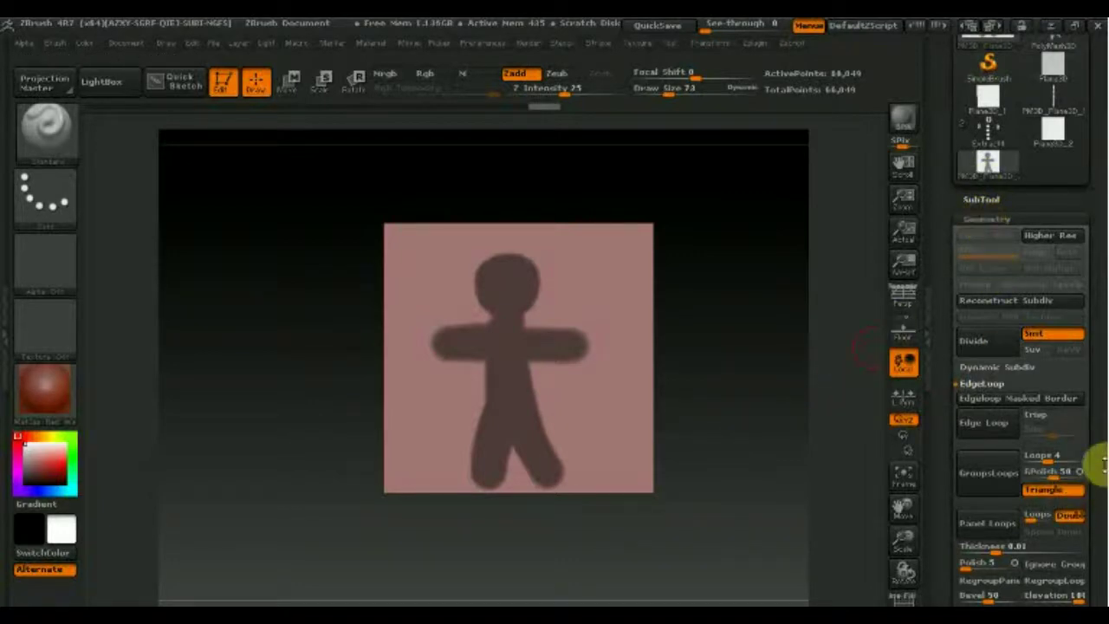
left_click(906, 598)
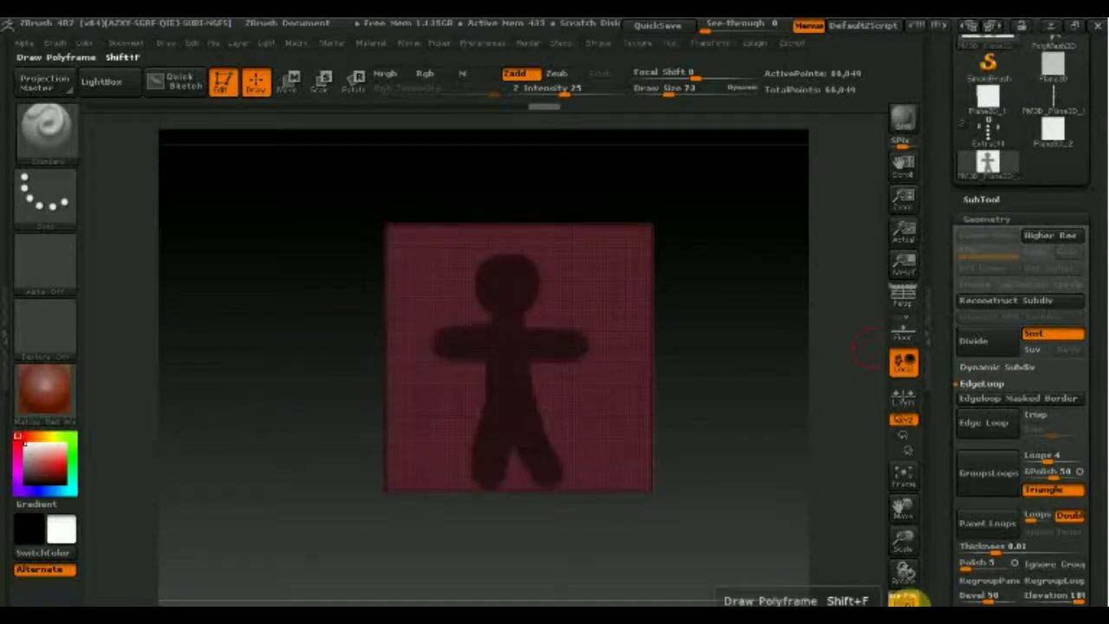
Run Edgeloop Masked Border around the figure's outline, bringing the plane to 67,013 points.
left_click(905, 598)
scroll(1096, 403, "down", 2)
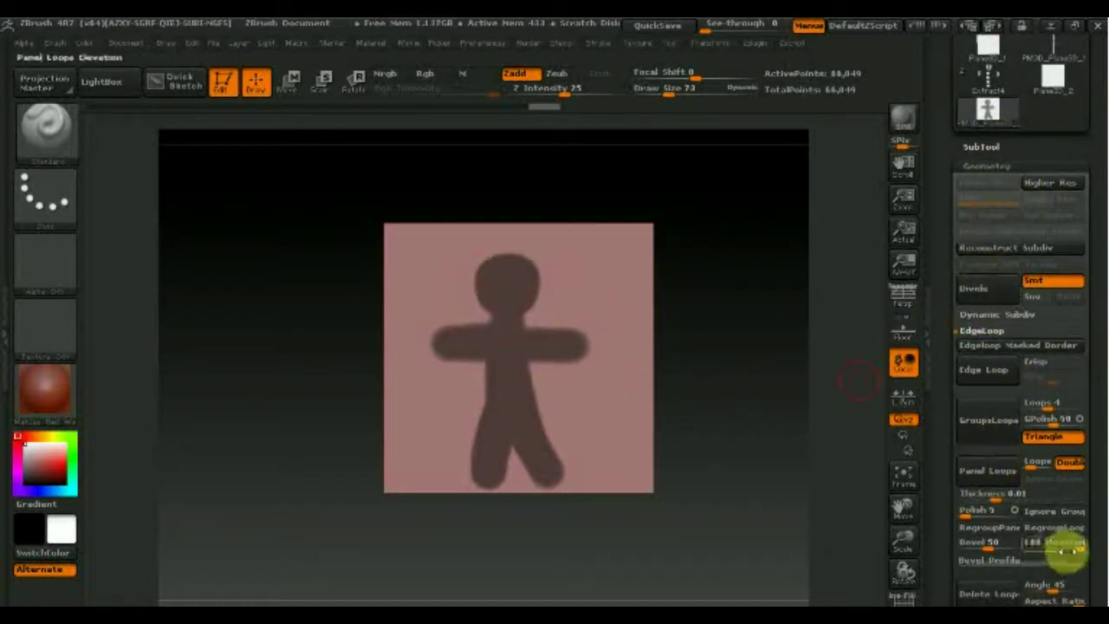
scroll(1103, 433, "down", 5)
left_click_drag(1102, 416, 1099, 494)
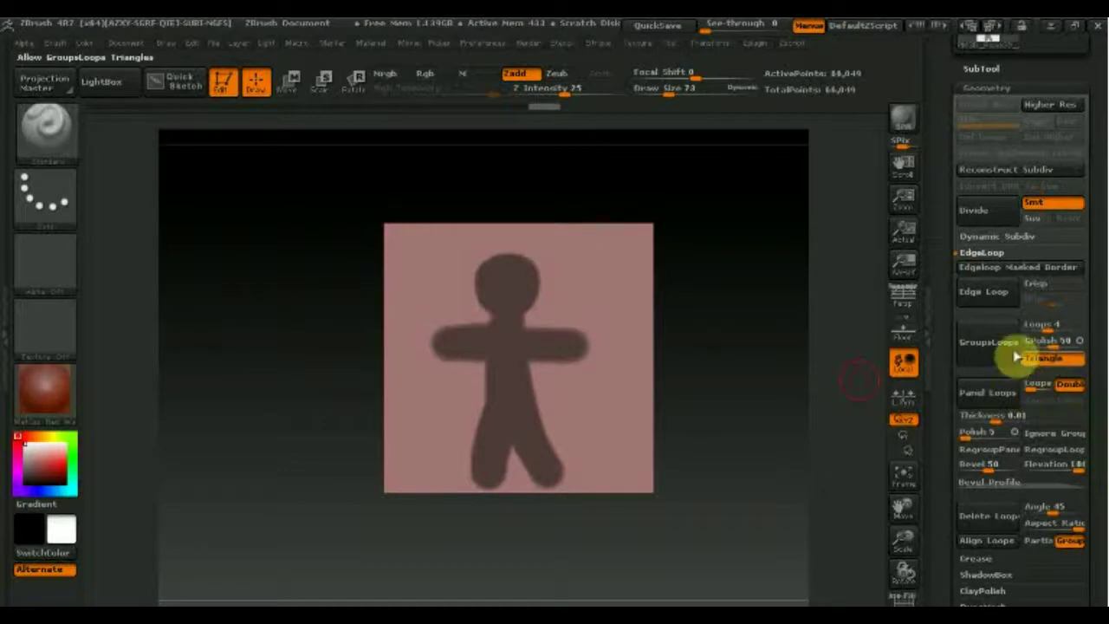
left_click(988, 273)
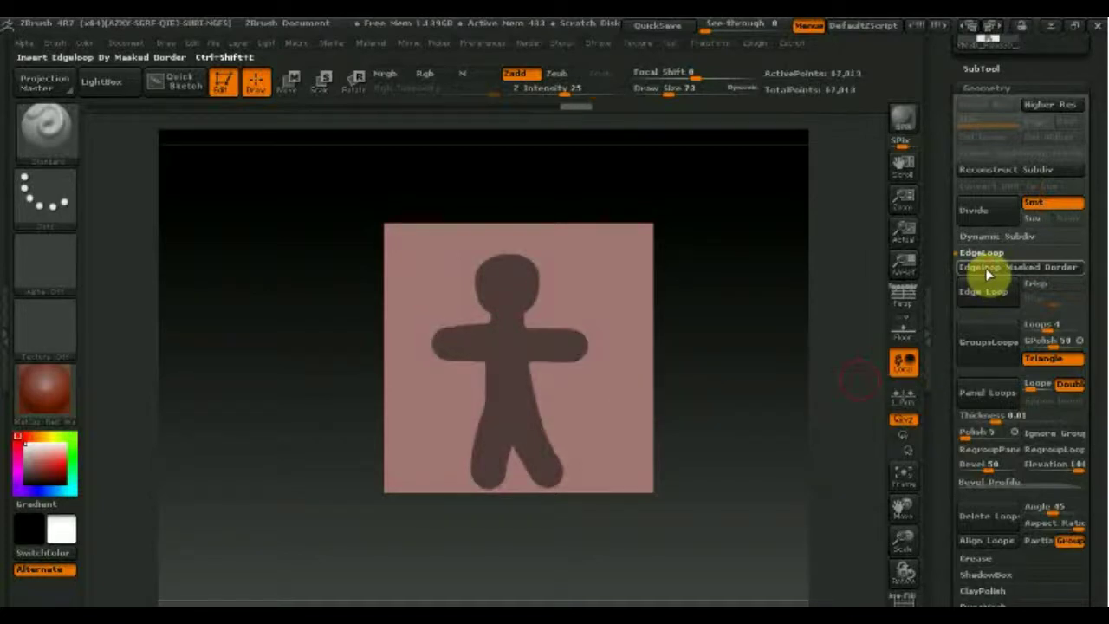
left_click(904, 596)
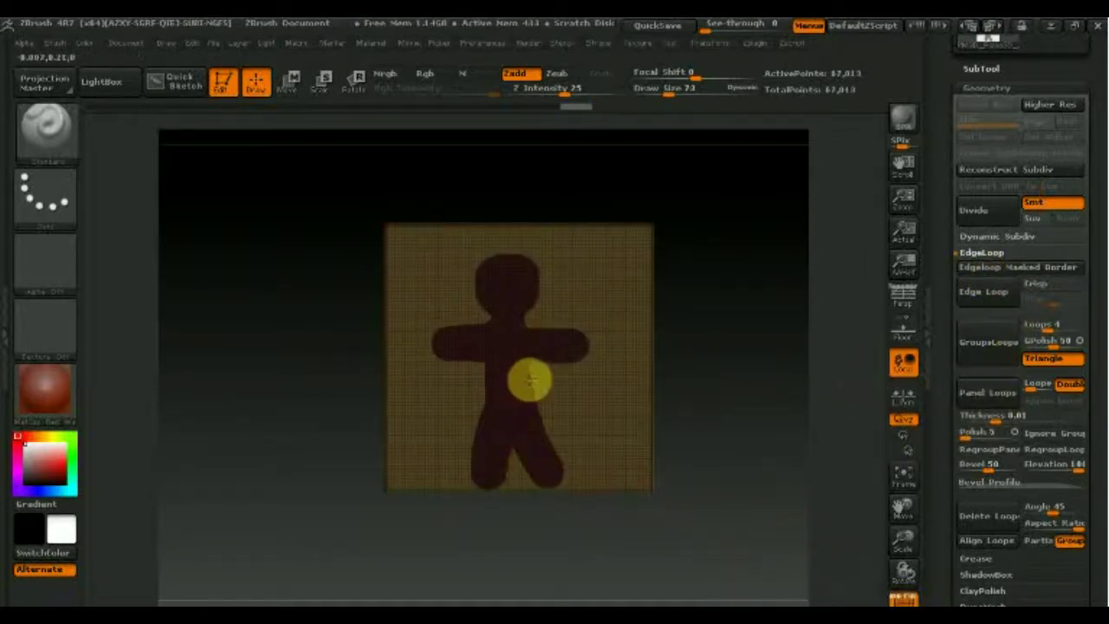
key("ctrl+shift")
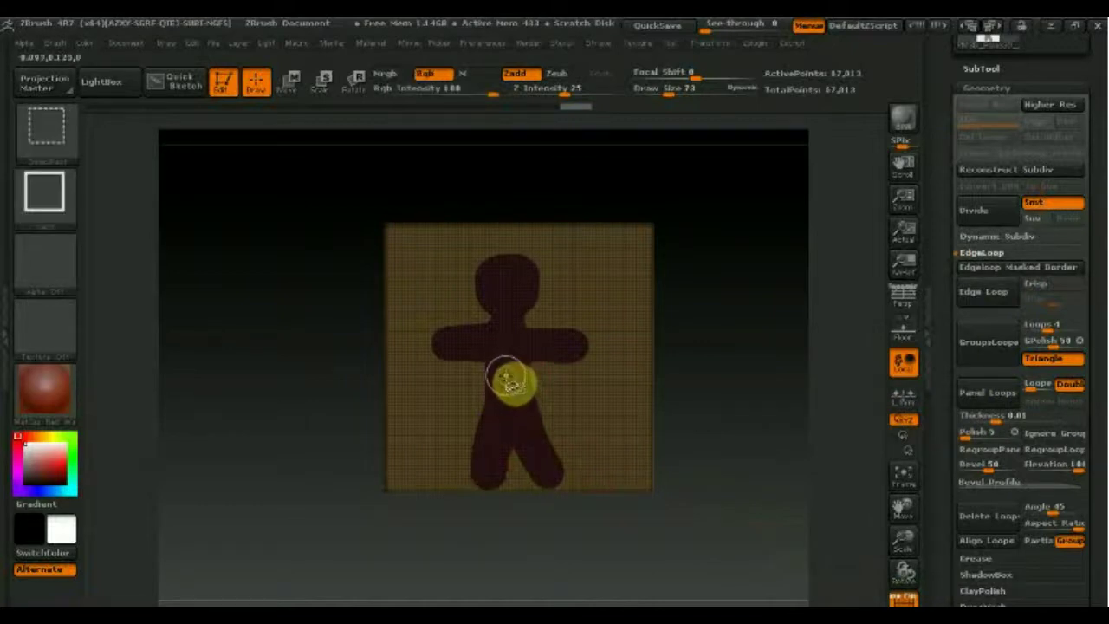
Hide the plane around the figure and delete the extra subdivision levels, leaving 15,333 points.
left_click(505, 375, "ctrl+shift")
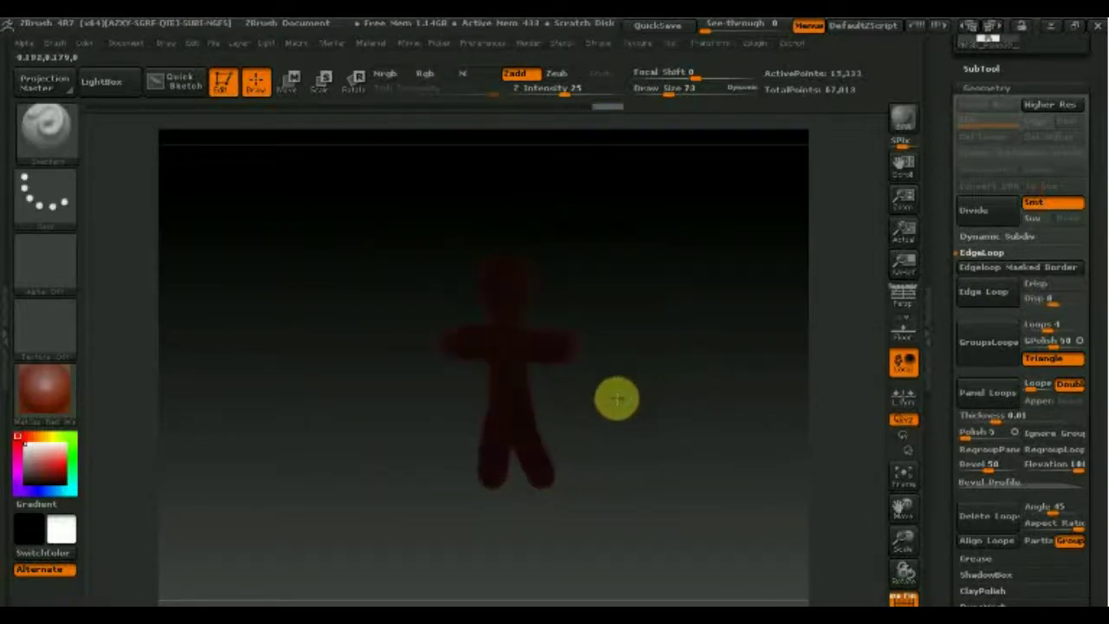
left_click_drag(556, 406, 650, 390)
scroll(1083, 372, "down", 3)
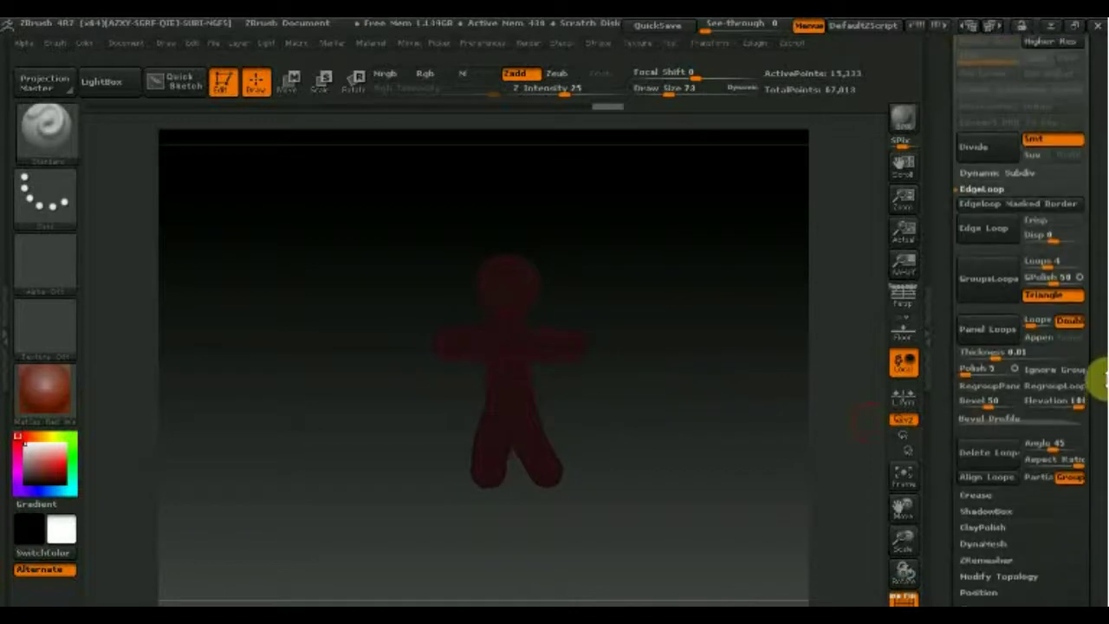
left_click_drag(1097, 173, 1098, 254)
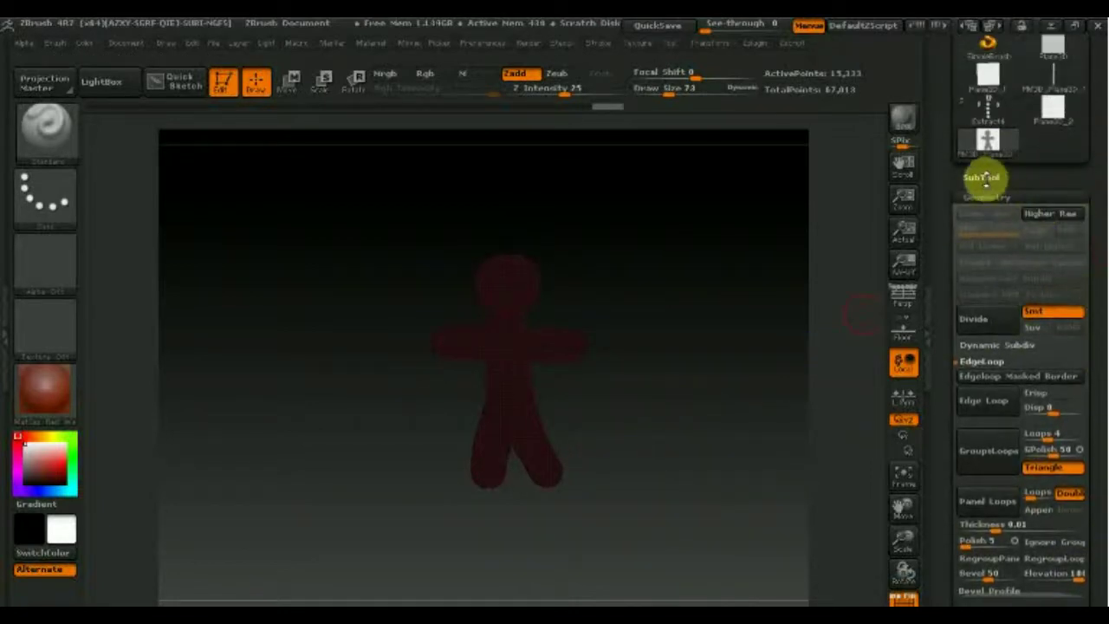
left_click_drag(1098, 404, 1097, 257)
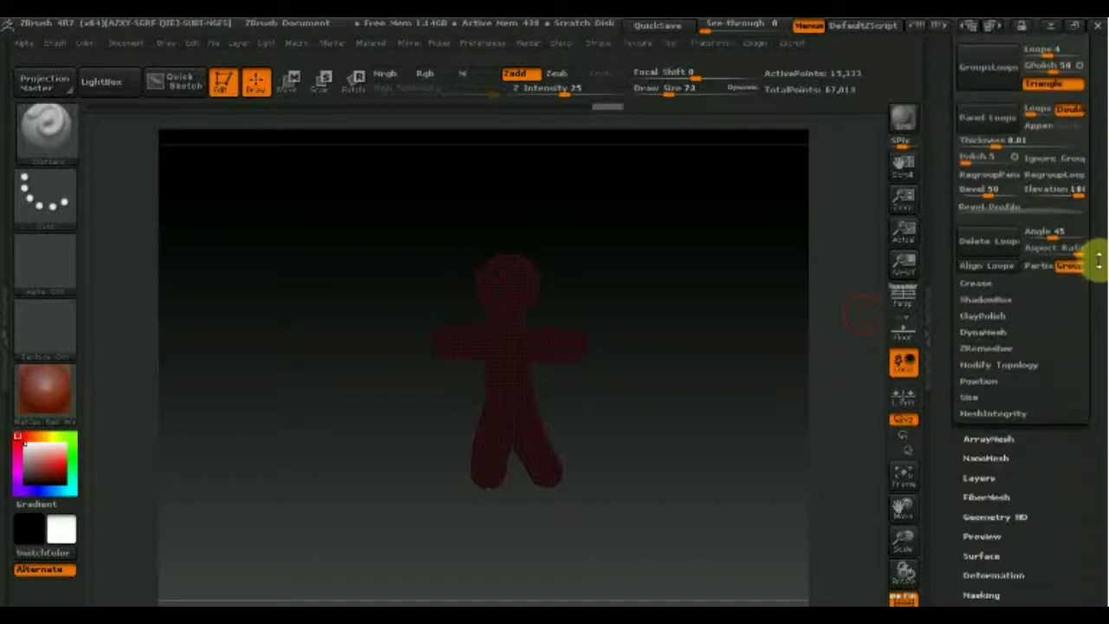
left_click(1001, 364)
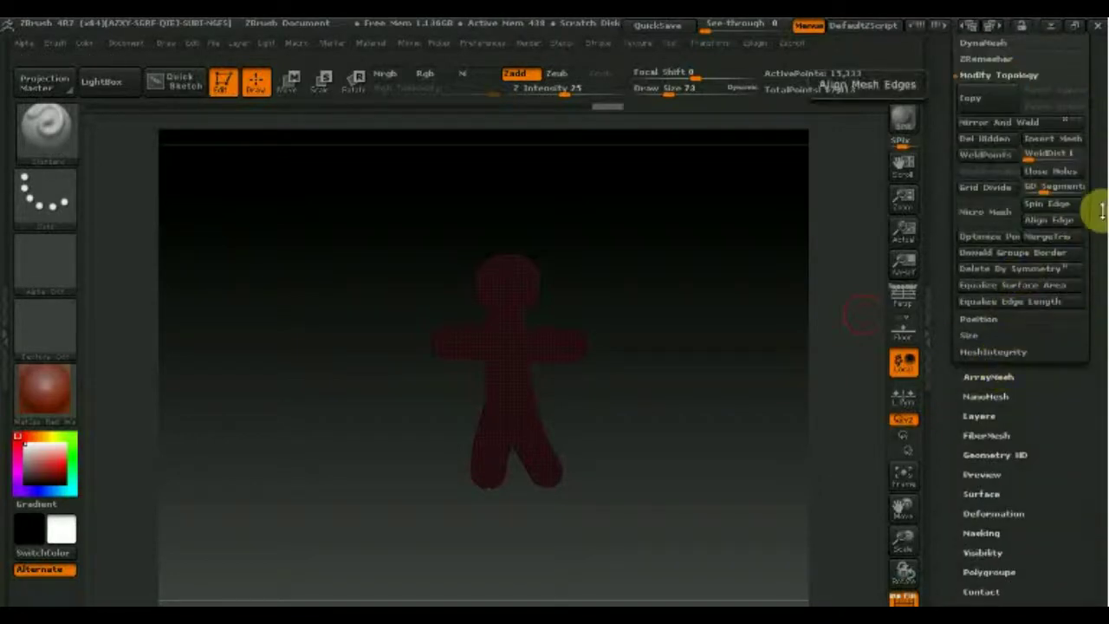
mouse_move(1101, 211)
left_mouse_down()
mouse_move(1097, 339)
mouse_move(1099, 330)
left_mouse_up()
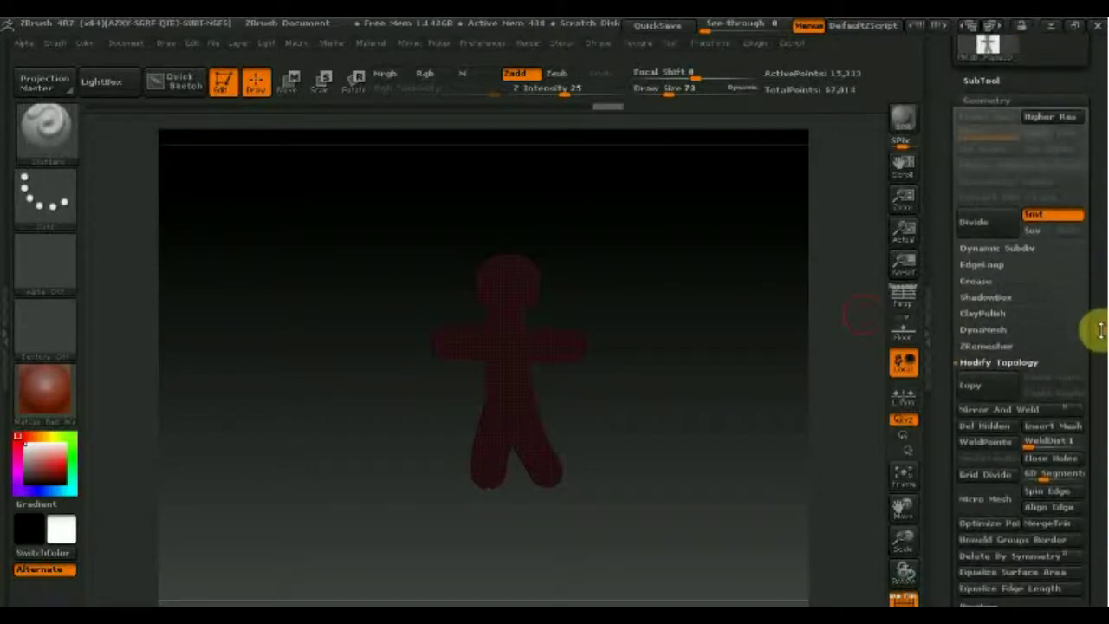
left_click(985, 426)
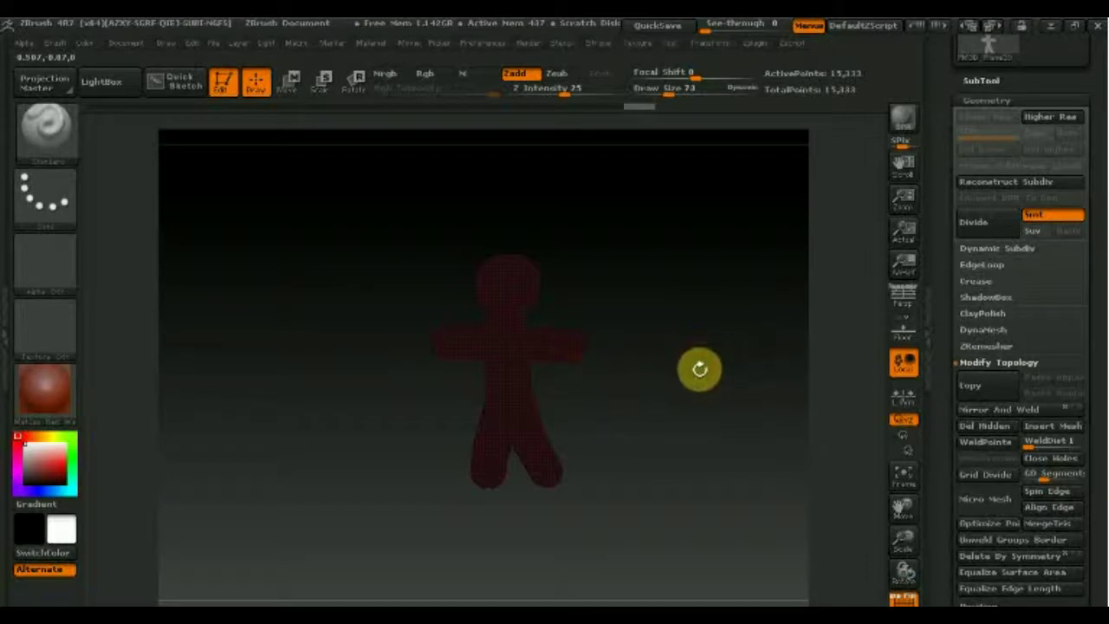
Turn off PolyFrame and Ctrl-drag on empty canvas to clear the figure's mask.
left_click(988, 80)
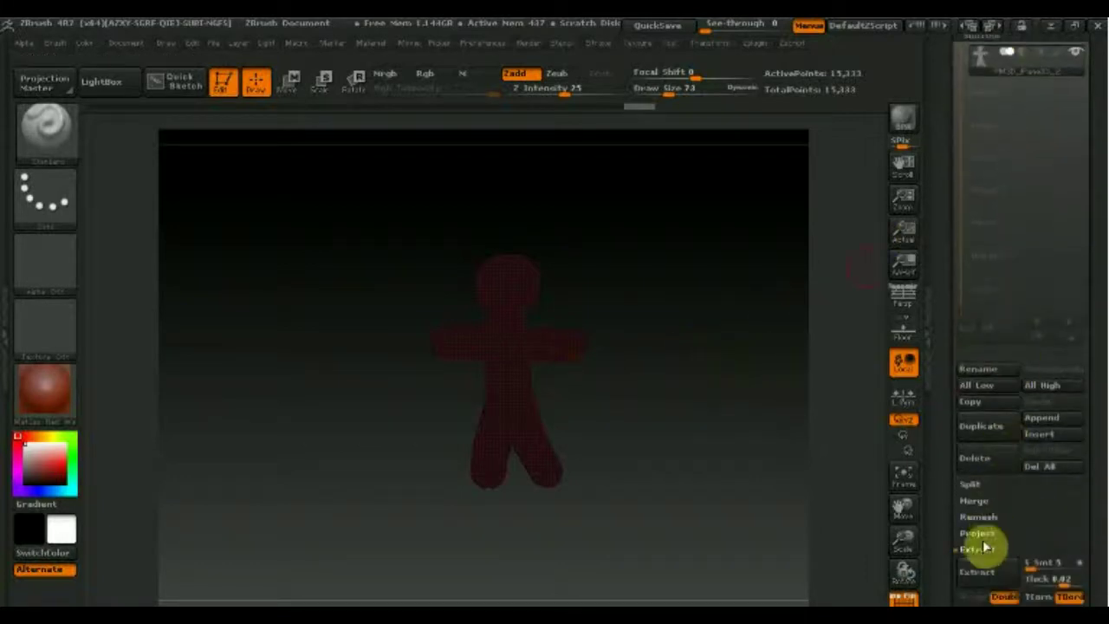
left_click(904, 596)
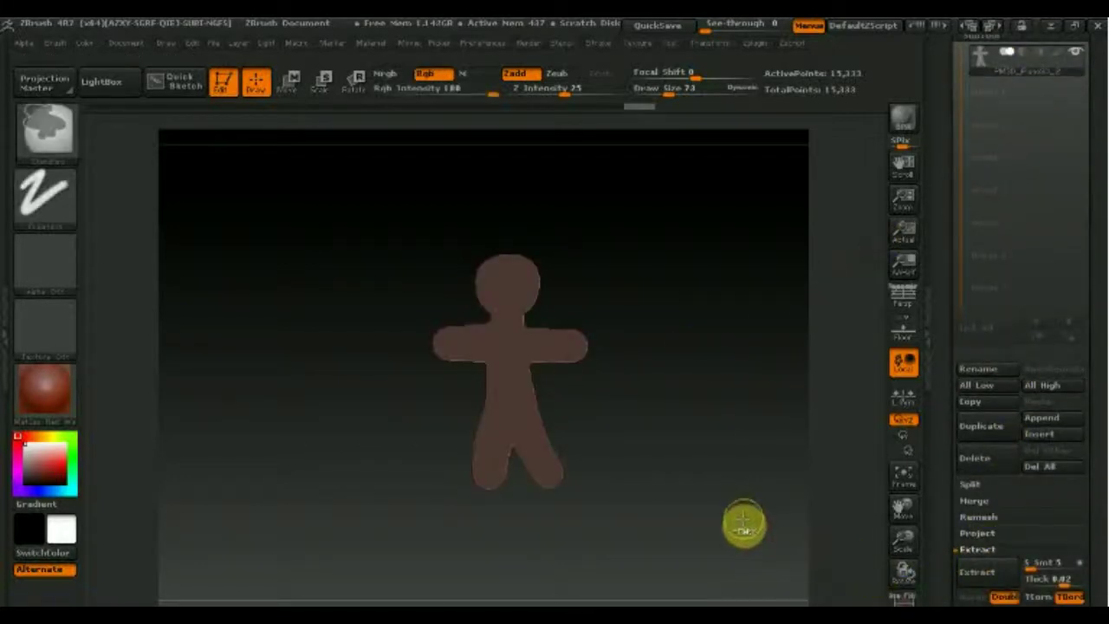
left_click_drag(742, 516, 650, 407, "ctrl")
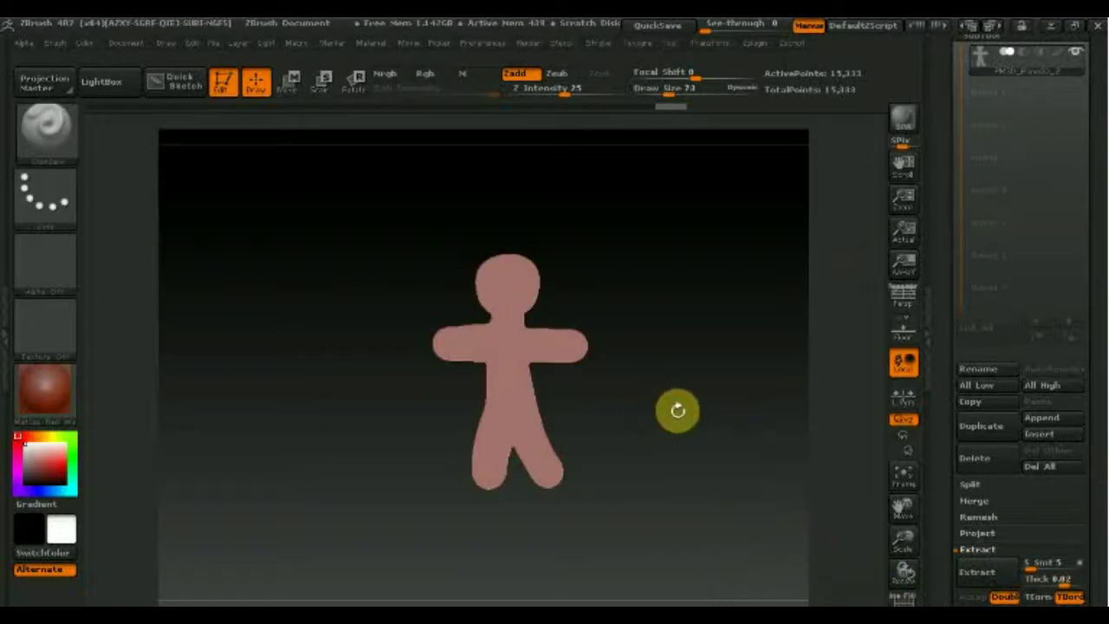
scroll(1084, 317, "down", 6)
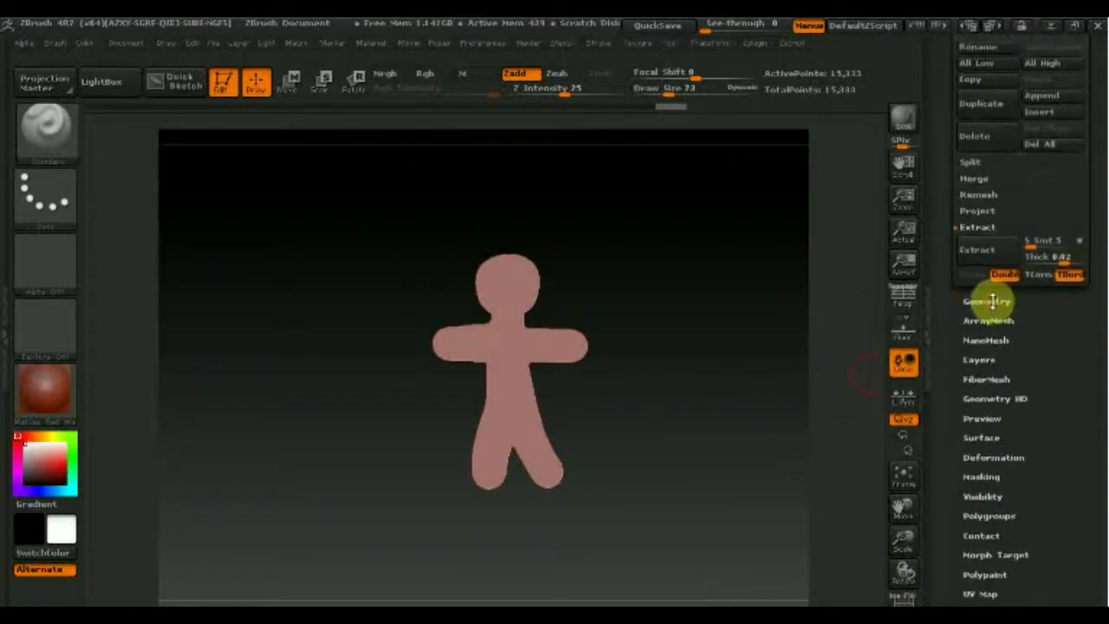
left_click(988, 302)
scroll(1052, 272, "up", 2)
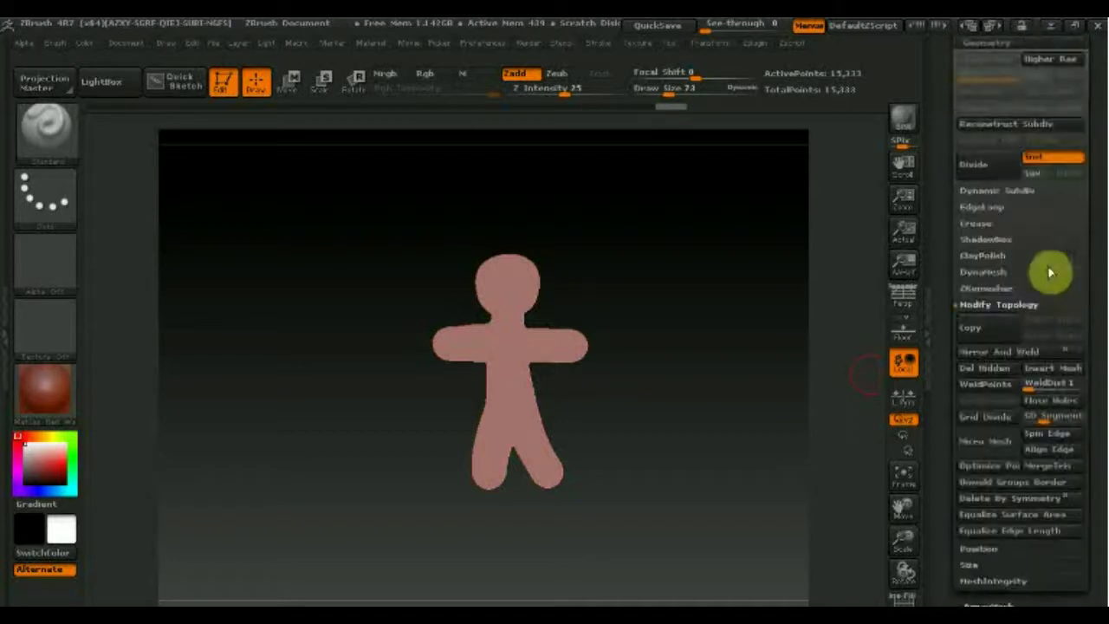
Set Panel Loops Thickness to about 0.073 and apply Panel Loops, giving 34,522 points.
left_click(985, 207)
left_click_drag(679, 425, 589, 428)
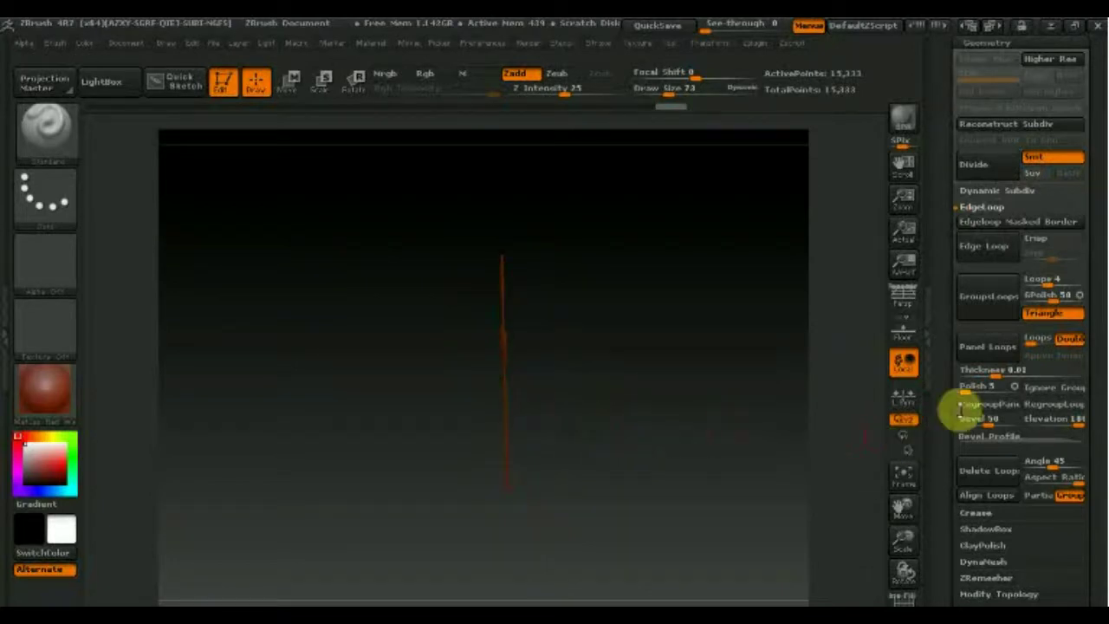
left_click(997, 371)
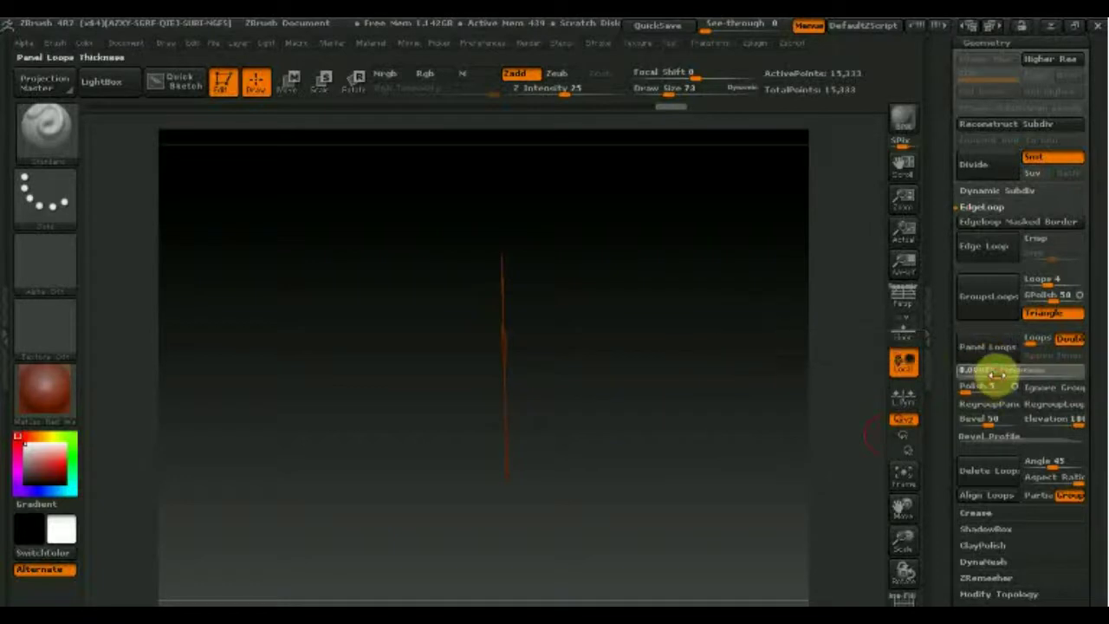
left_click_drag(1001, 374, 994, 366)
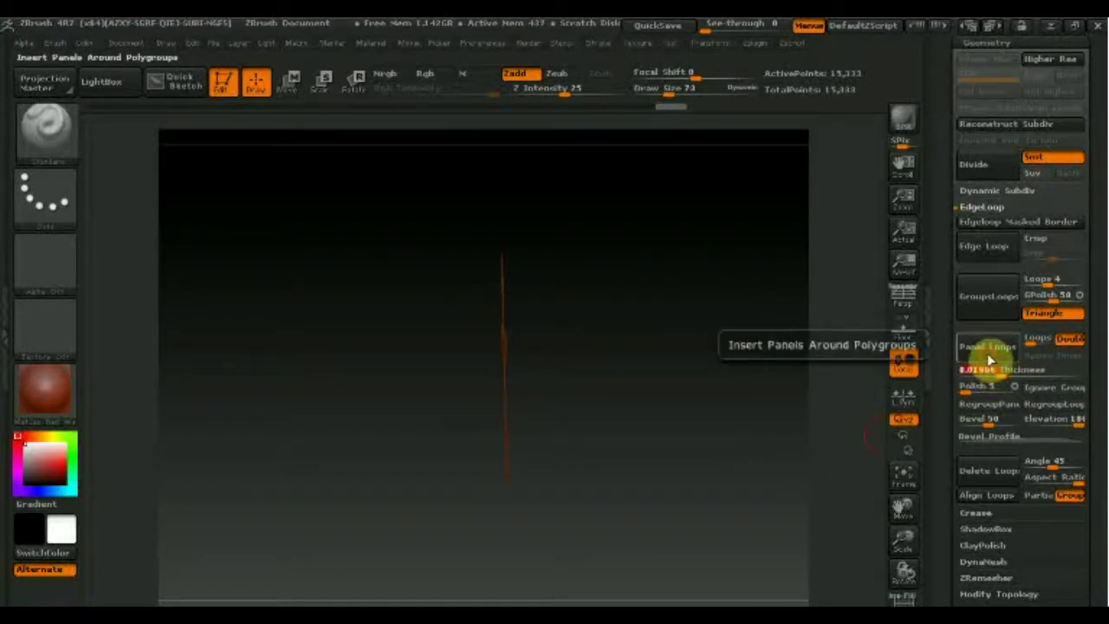
mouse_move(607, 445)
left_mouse_down()
mouse_move(550, 448)
mouse_move(627, 448)
mouse_move(601, 449)
mouse_move(619, 460)
mouse_move(642, 448)
left_mouse_up()
mouse_move(991, 369)
left_mouse_down()
mouse_move(1013, 372)
mouse_move(999, 360)
left_mouse_up()
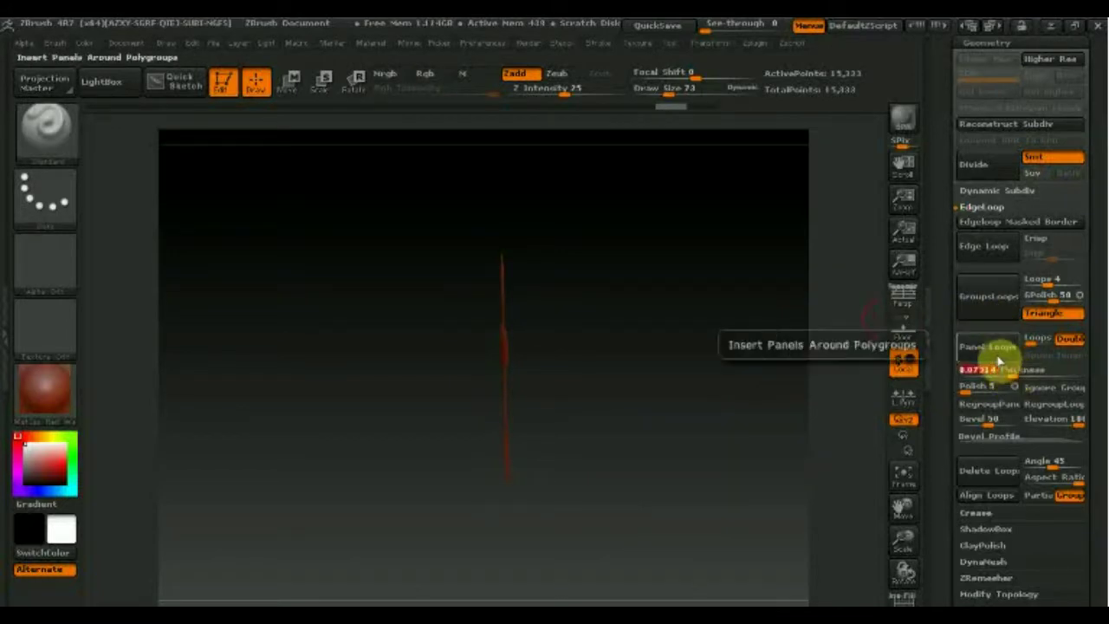
left_click(991, 360)
mouse_move(647, 416)
left_mouse_down()
mouse_move(656, 419)
mouse_move(625, 422)
left_mouse_up()
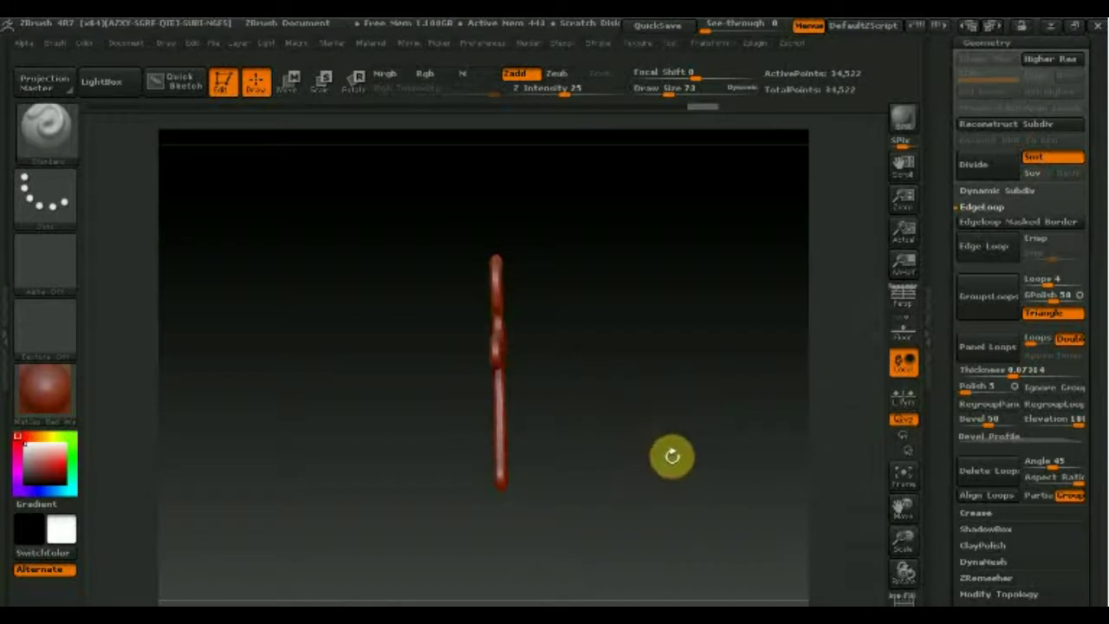
left_click_drag(664, 406, 737, 399)
Open the Deformation subpalette and turn the wireframed figure to a side view.
scroll(1093, 390, "down", 1)
scroll(1092, 329, "down", 6)
scroll(1092, 277, "down", 3)
scroll(1040, 346, "down", 1)
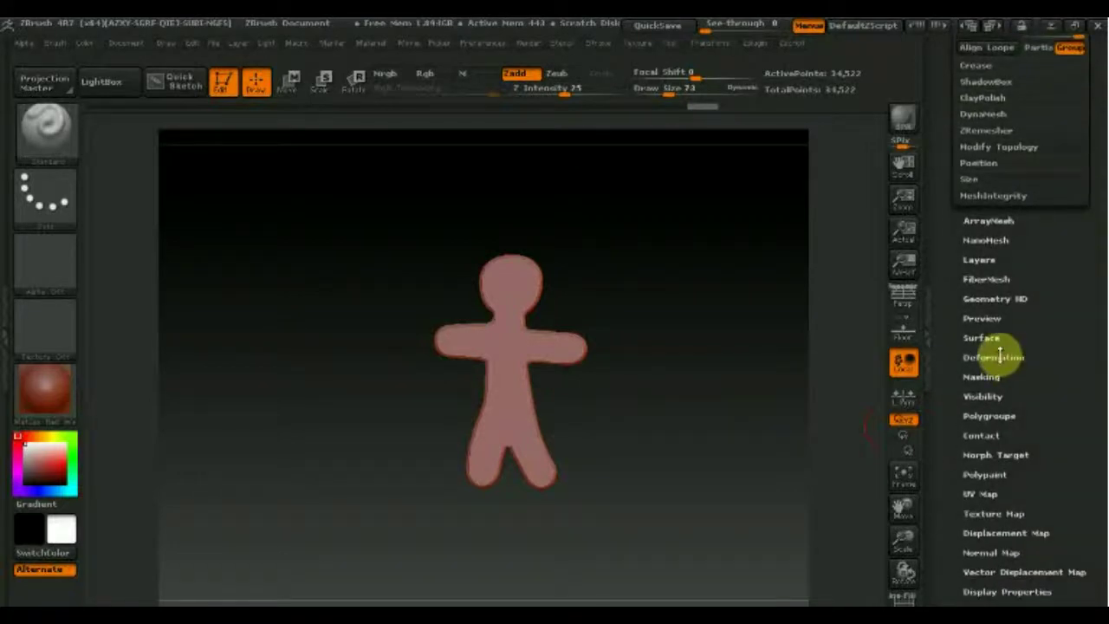
left_click(1001, 358)
scroll(1096, 312, "up", 3)
scroll(1096, 413, "up", 3)
scroll(1097, 414, "up", 2)
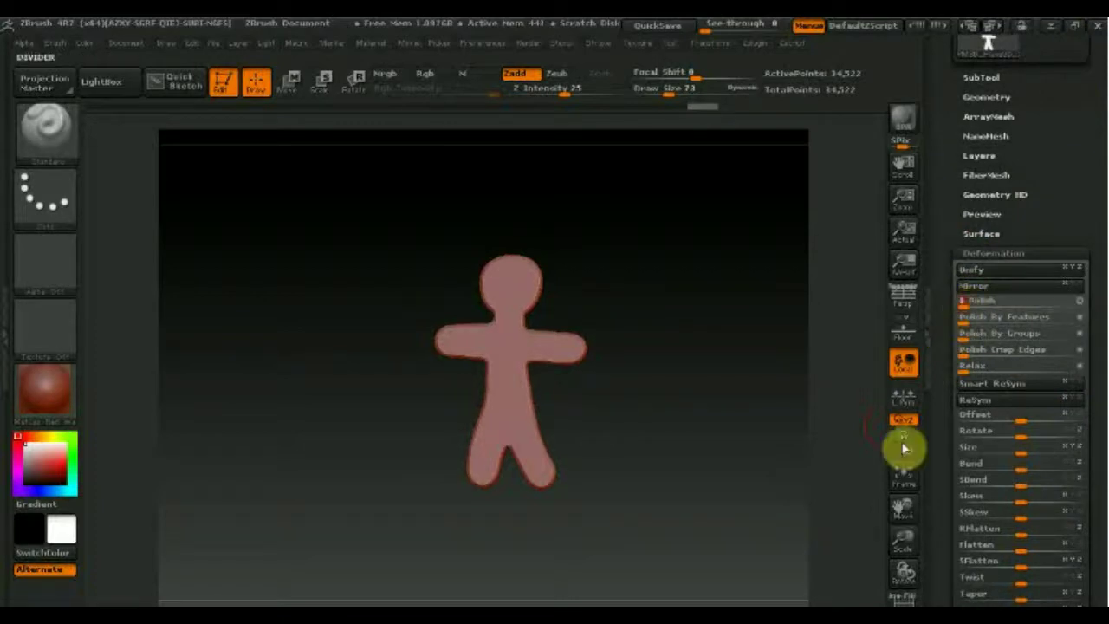
left_click(904, 598)
mouse_move(737, 545)
left_mouse_down()
mouse_move(669, 542)
mouse_move(713, 547)
left_mouse_up()
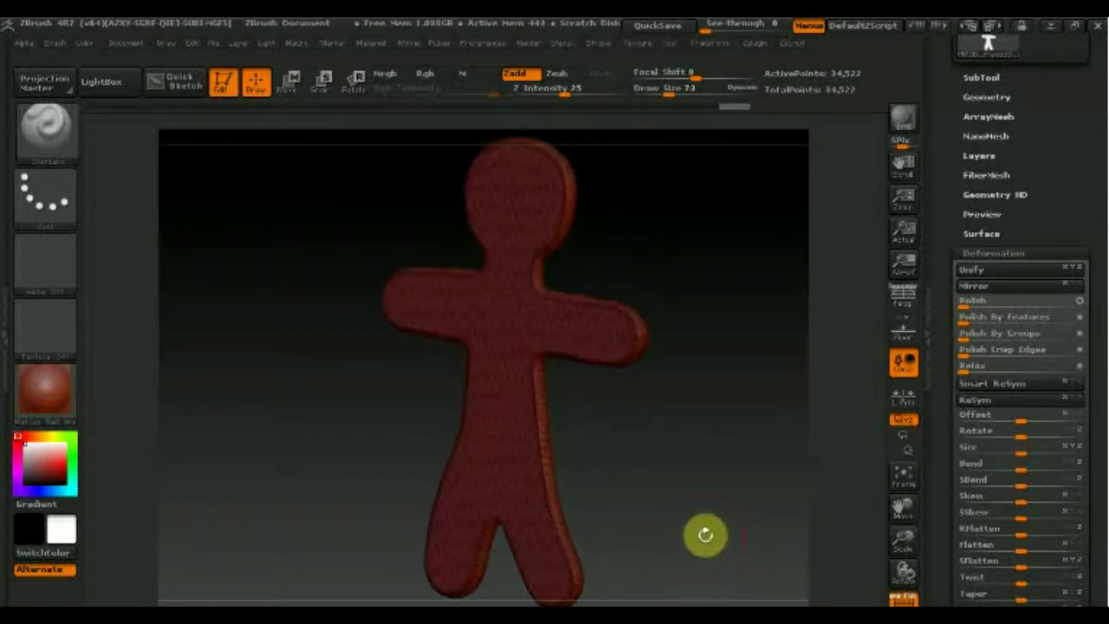
key("b")
key("c")
key("l")
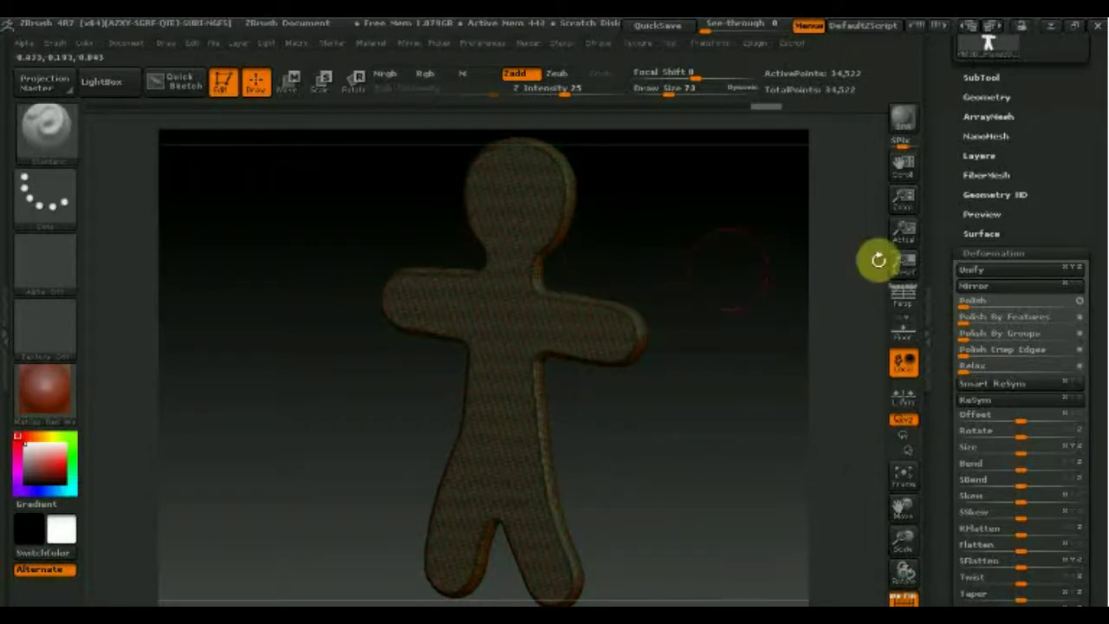
Drag the Polish slider to soften the figure's edges, checking with the wireframe.
left_click_drag(967, 303, 975, 301)
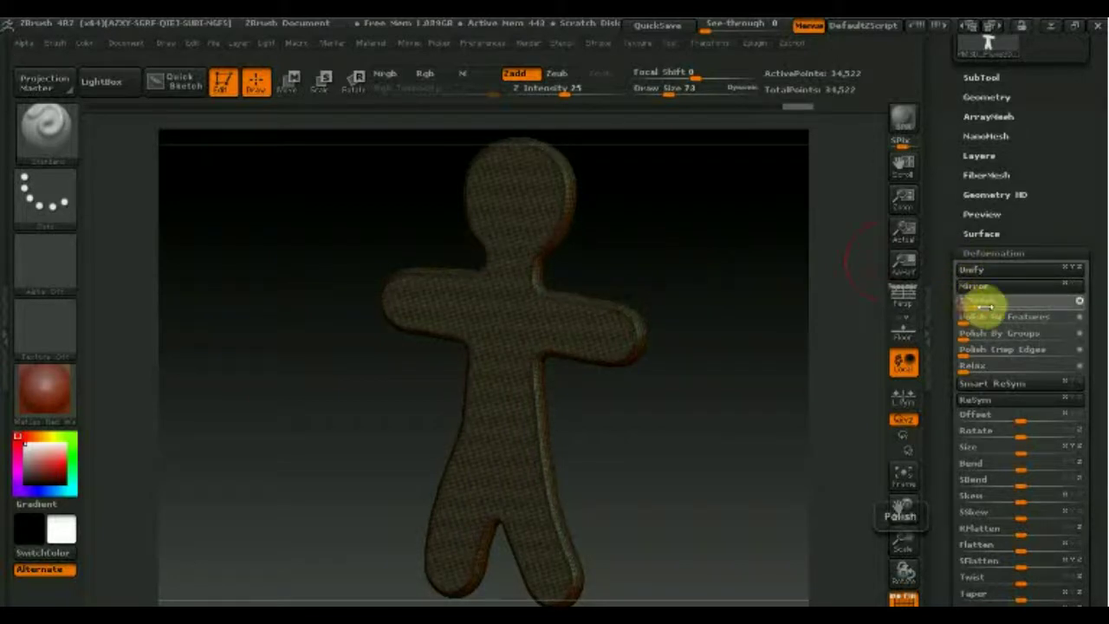
left_click_drag(967, 303, 992, 311)
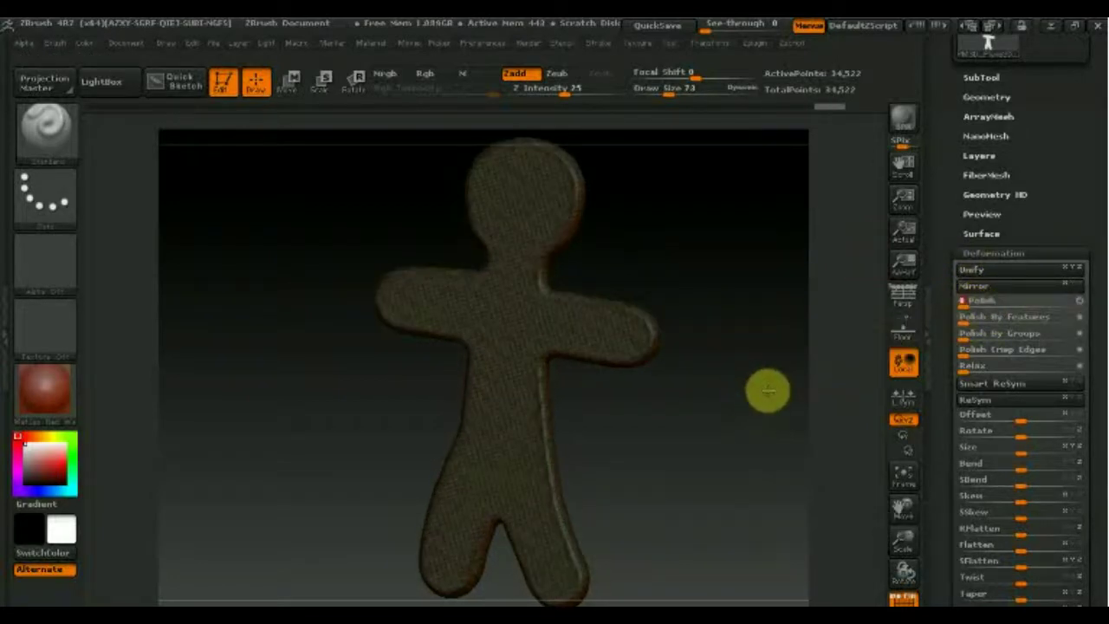
left_click(903, 598)
left_click(903, 598)
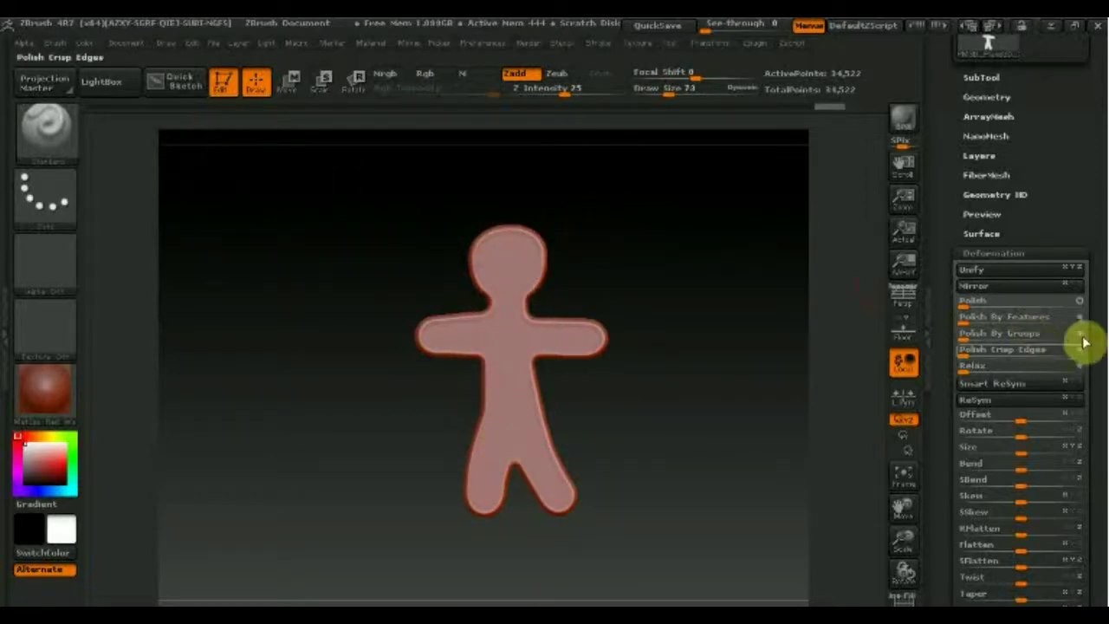
Drag the Smooth deformation slider and apply Repeat To Active on the figure.
mouse_move(1097, 315)
left_mouse_down()
mouse_move(1098, 325)
mouse_move(1097, 228)
left_mouse_up()
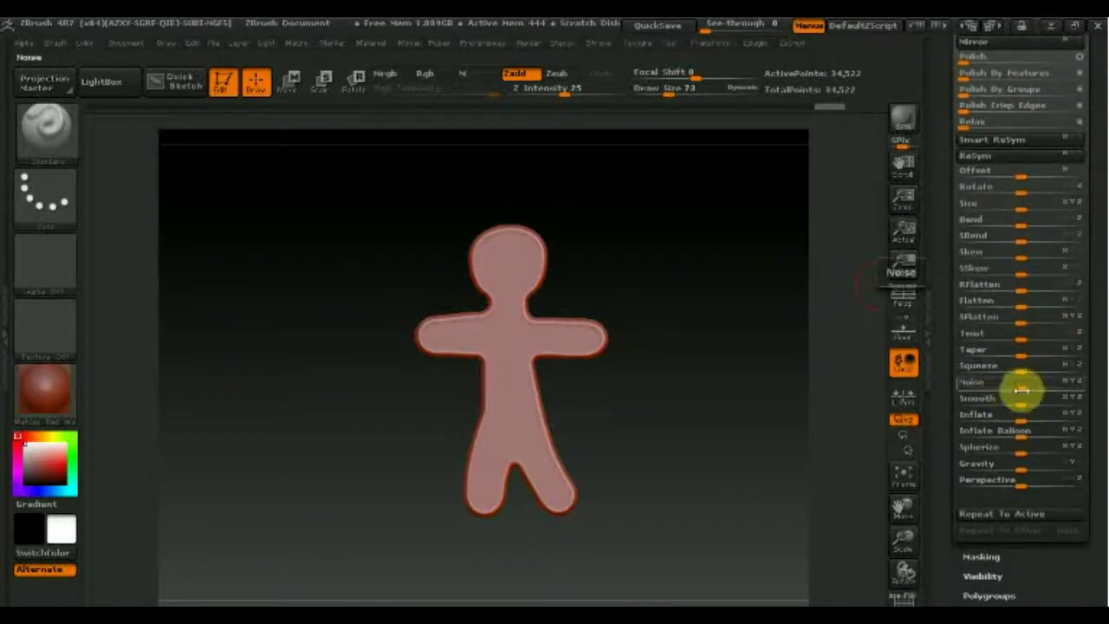
left_click_drag(1022, 403, 1033, 416)
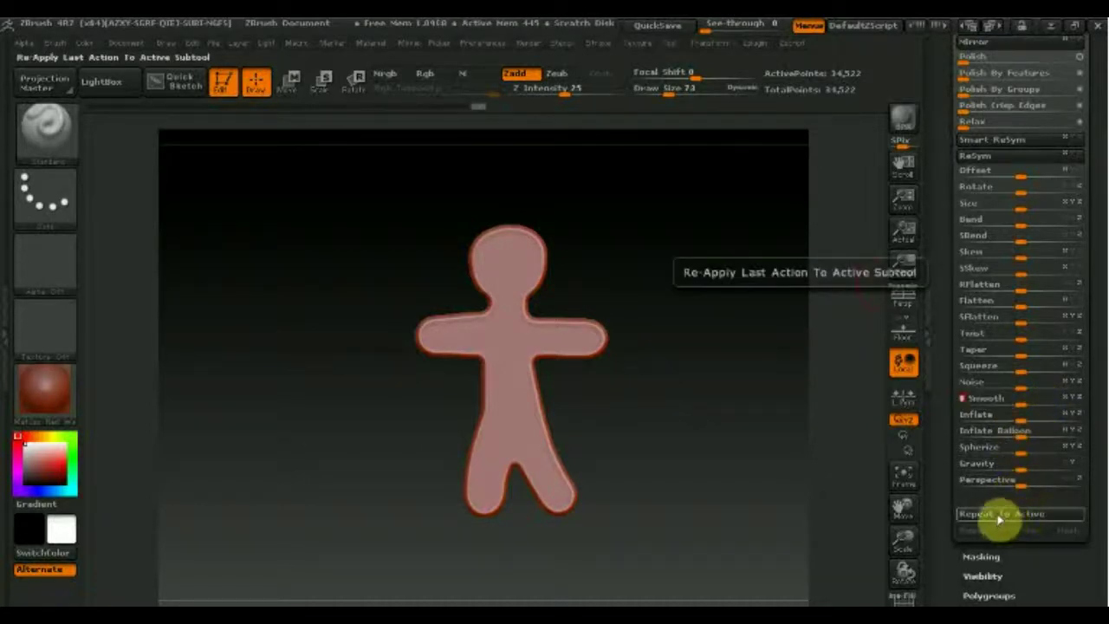
left_click(999, 513)
left_click_drag(1097, 408, 1092, 528)
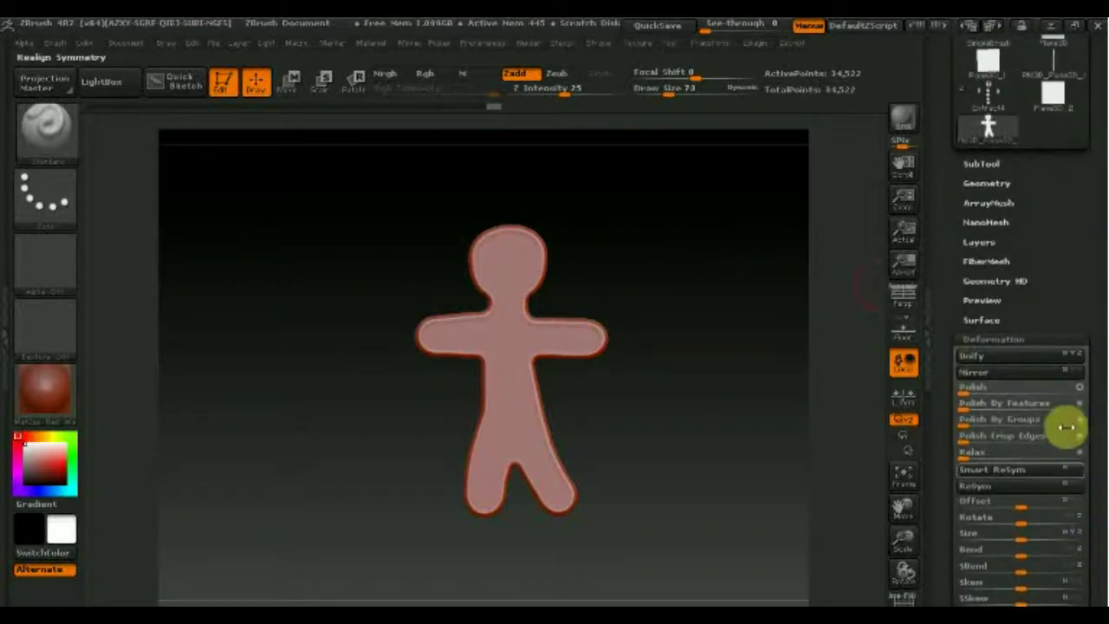
left_click(983, 164)
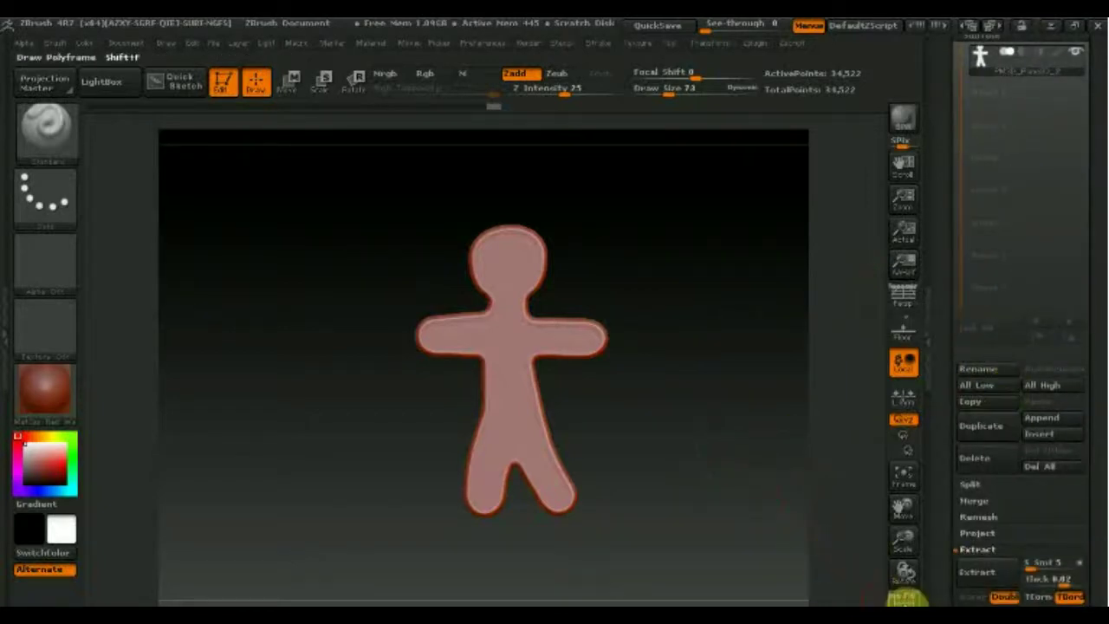
Extract the figure's polygons as a new subtool with S Smt 5 and Thick 0.02.
left_click(905, 596)
mouse_move(726, 491)
left_mouse_down()
mouse_move(614, 497)
mouse_move(690, 505)
mouse_move(549, 503)
mouse_move(730, 496)
left_mouse_up()
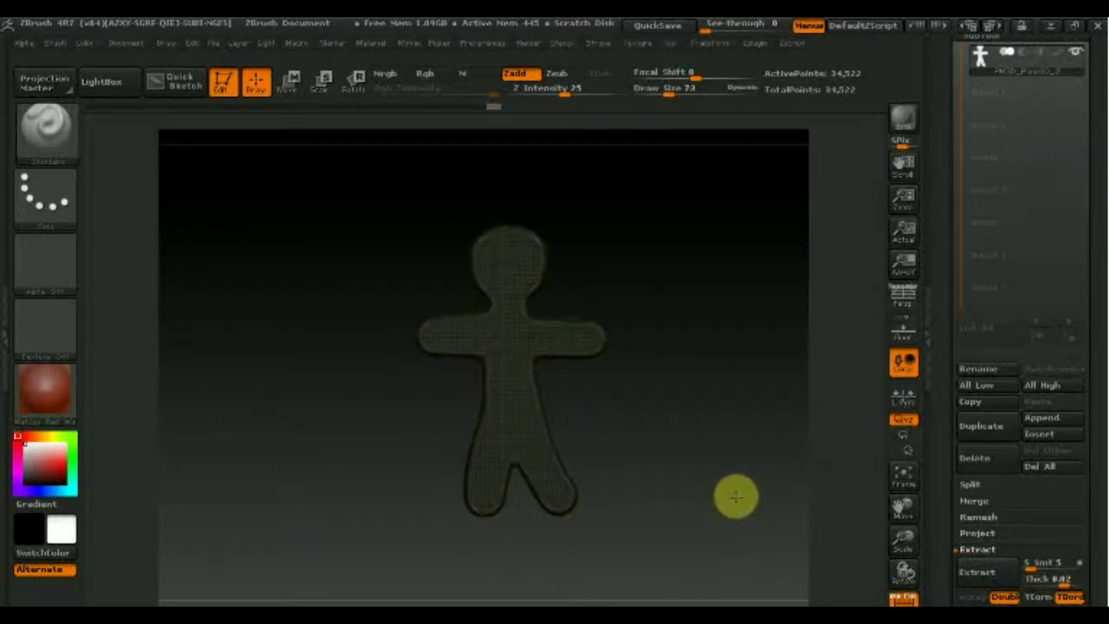
left_click(904, 596)
left_click_drag(1099, 419, 1097, 530)
left_click(985, 322)
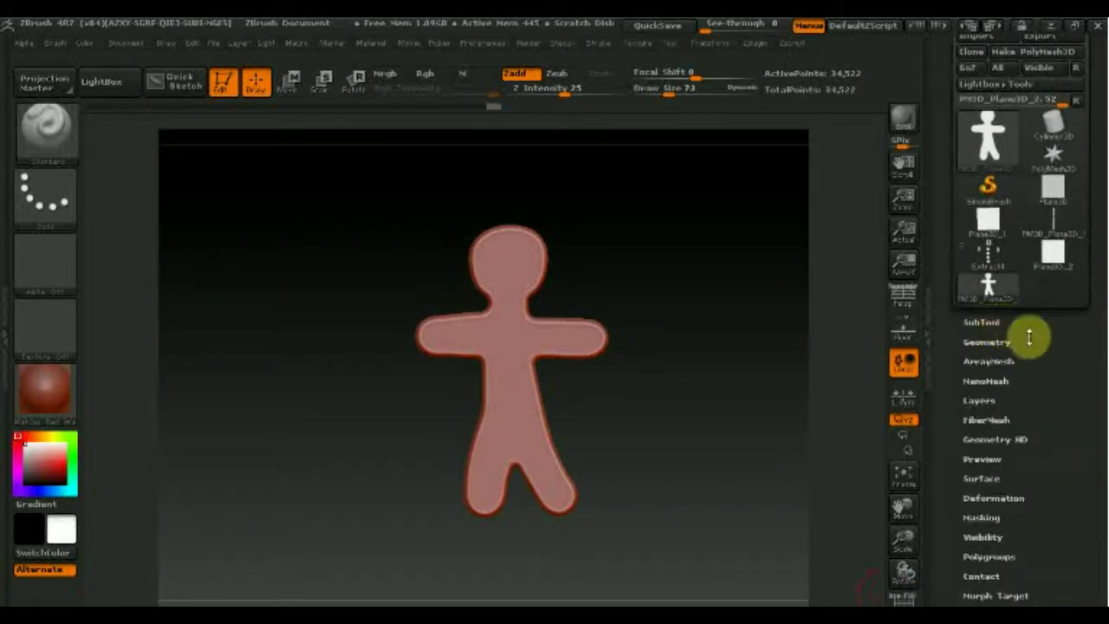
left_click(982, 320)
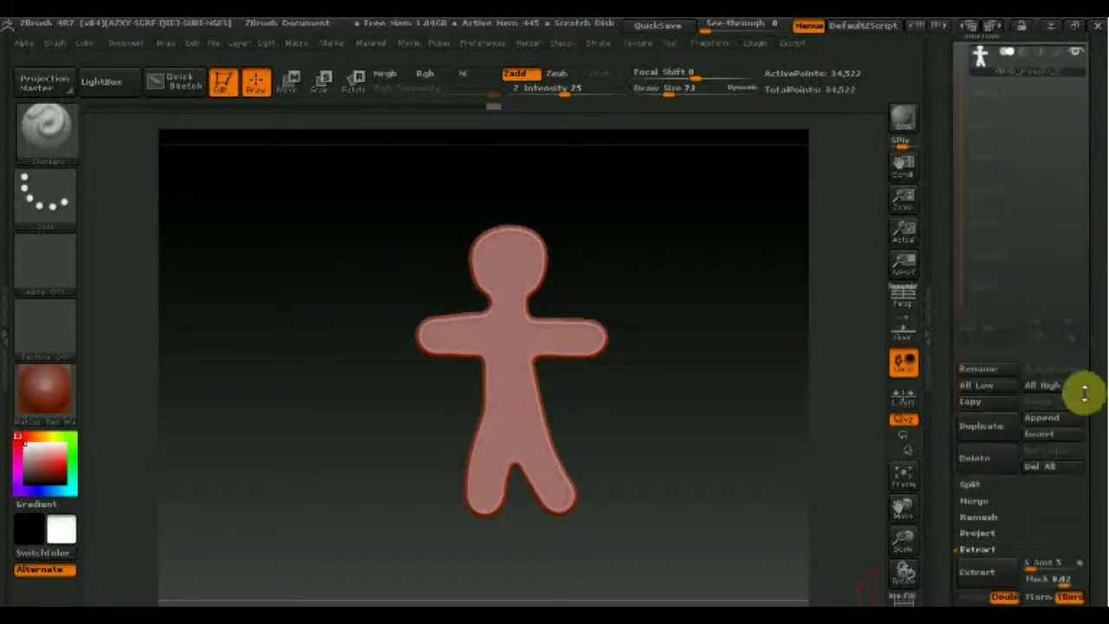
mouse_move(1099, 385)
left_mouse_down()
mouse_move(1099, 442)
mouse_move(1070, 377)
left_mouse_up()
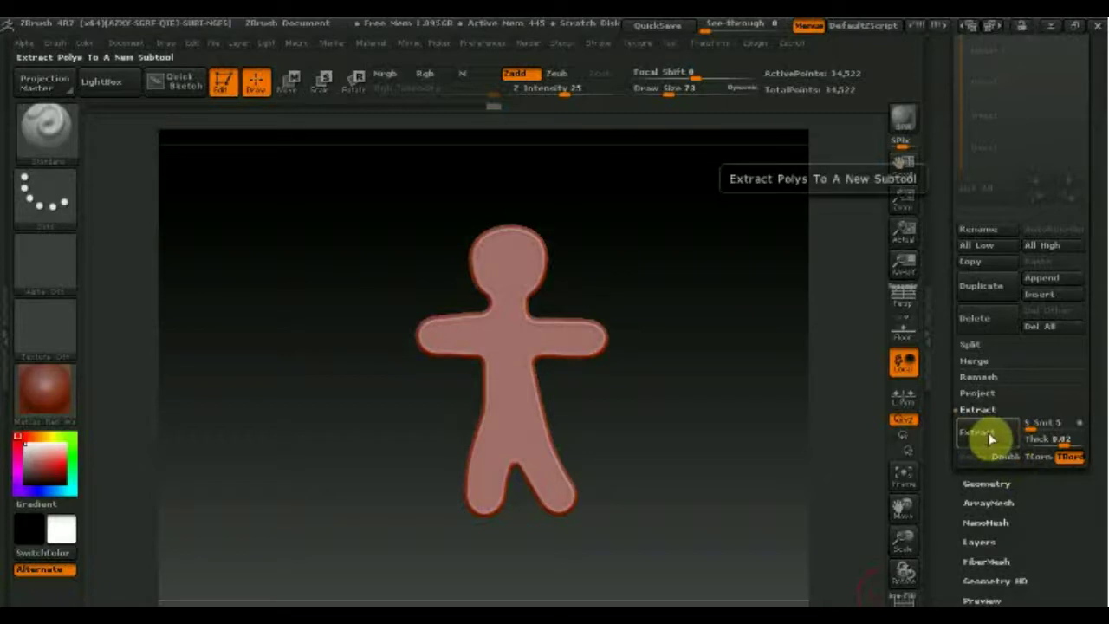
left_click(991, 440)
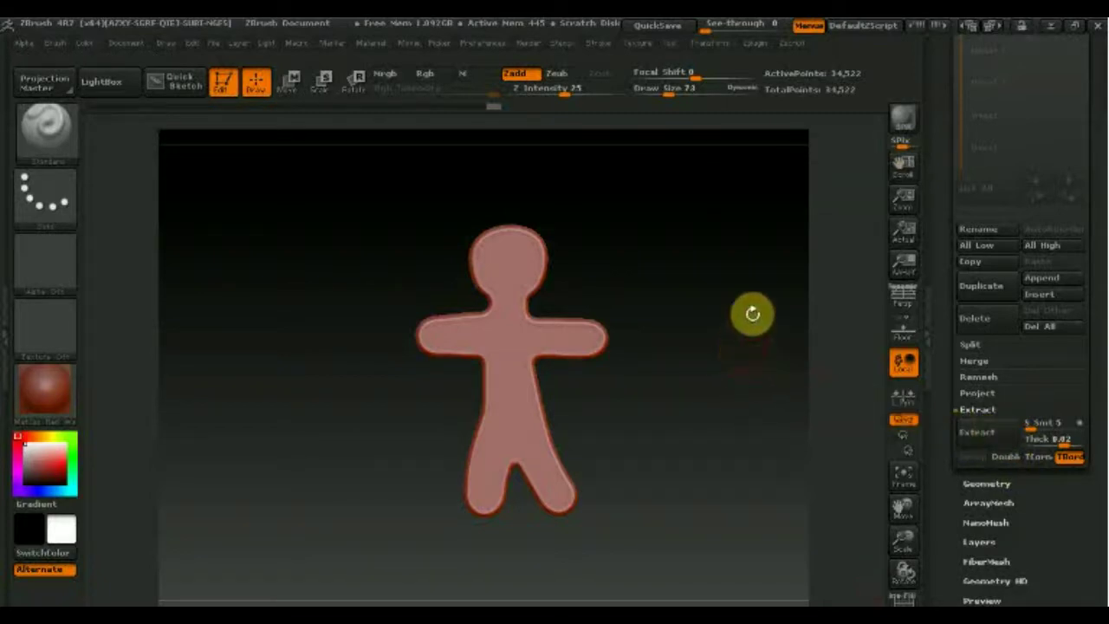
Turn on the floor grid beneath the gingerbread man and zoom out so the whole figure fits.
mouse_move(734, 390)
left_mouse_down("alt")
mouse_move(730, 451)
mouse_move(725, 404)
left_mouse_up("alt")
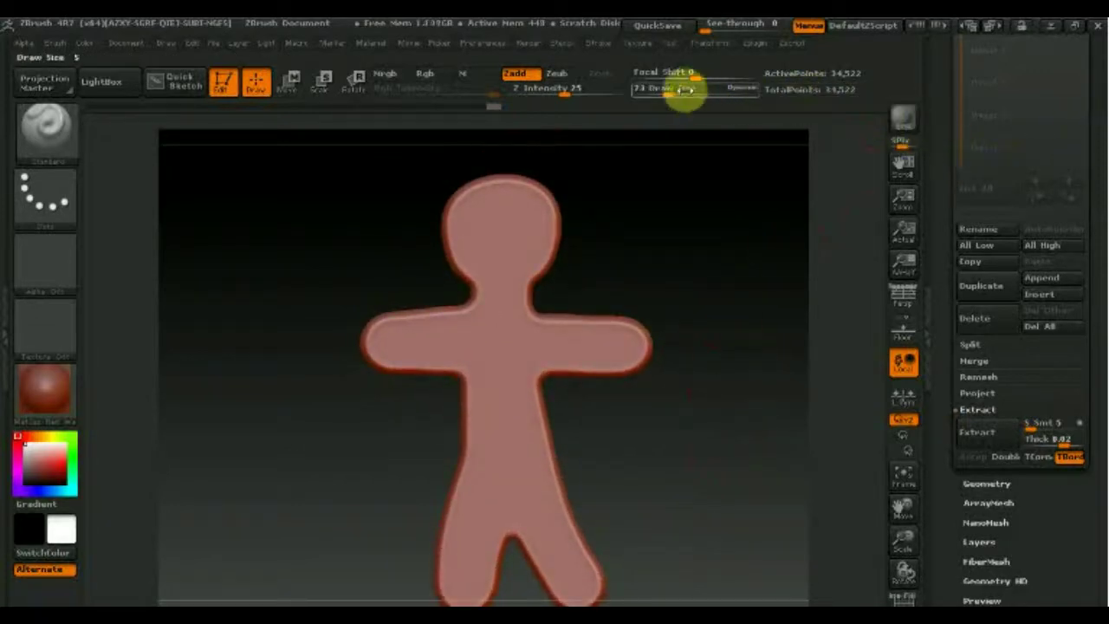
left_click_drag(661, 93, 651, 94)
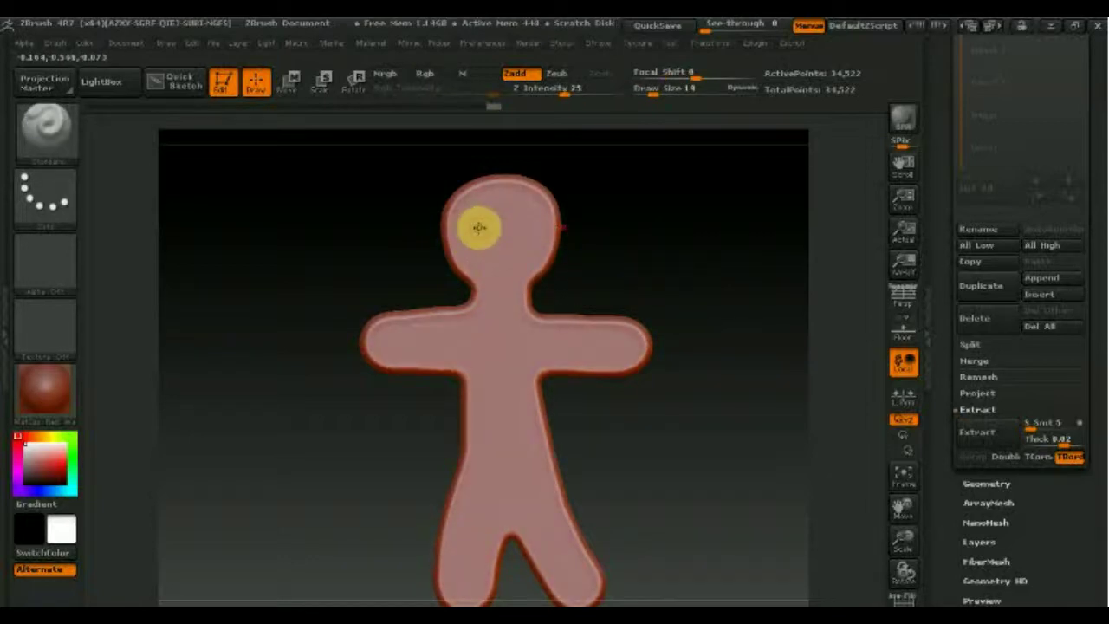
left_click(904, 330)
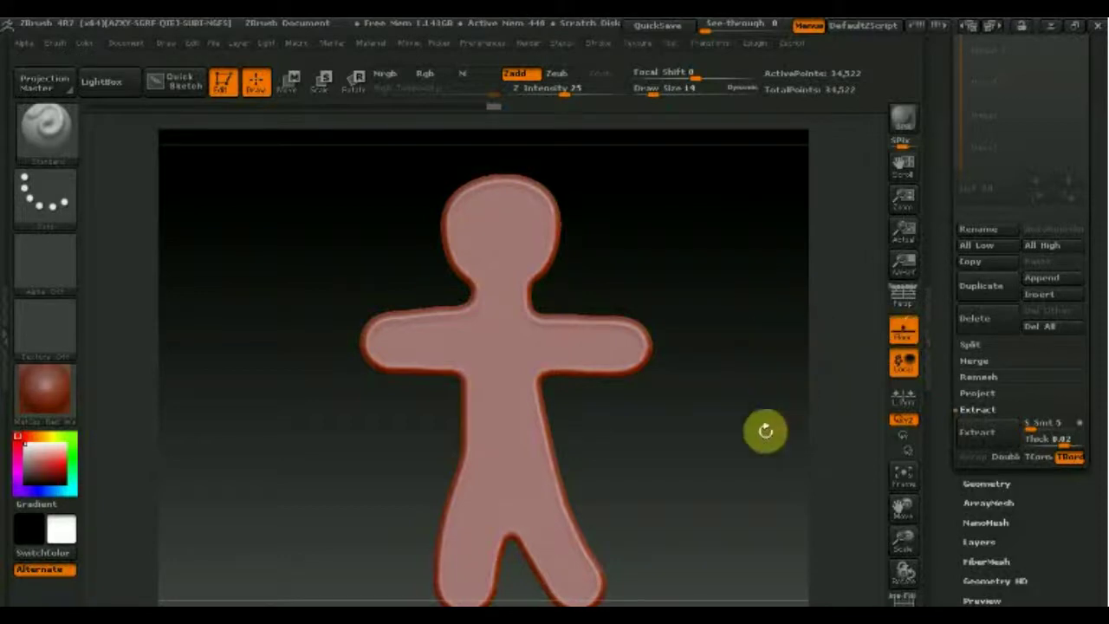
mouse_move(698, 486)
left_mouse_down("alt")
mouse_move(698, 384)
mouse_move(679, 369)
left_mouse_up("alt")
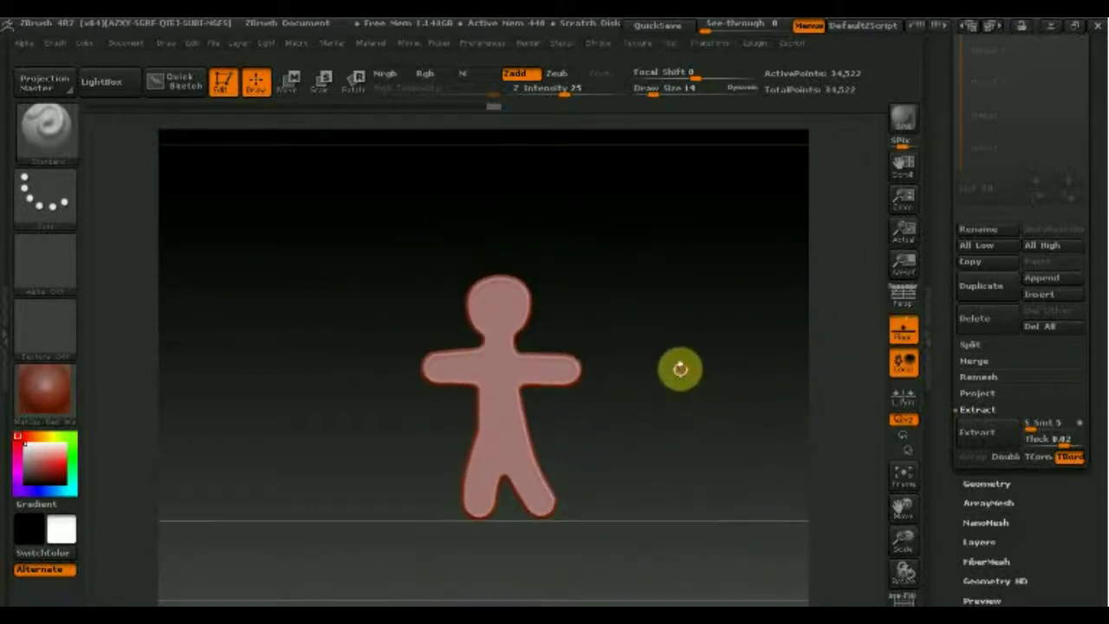
left_click(292, 84)
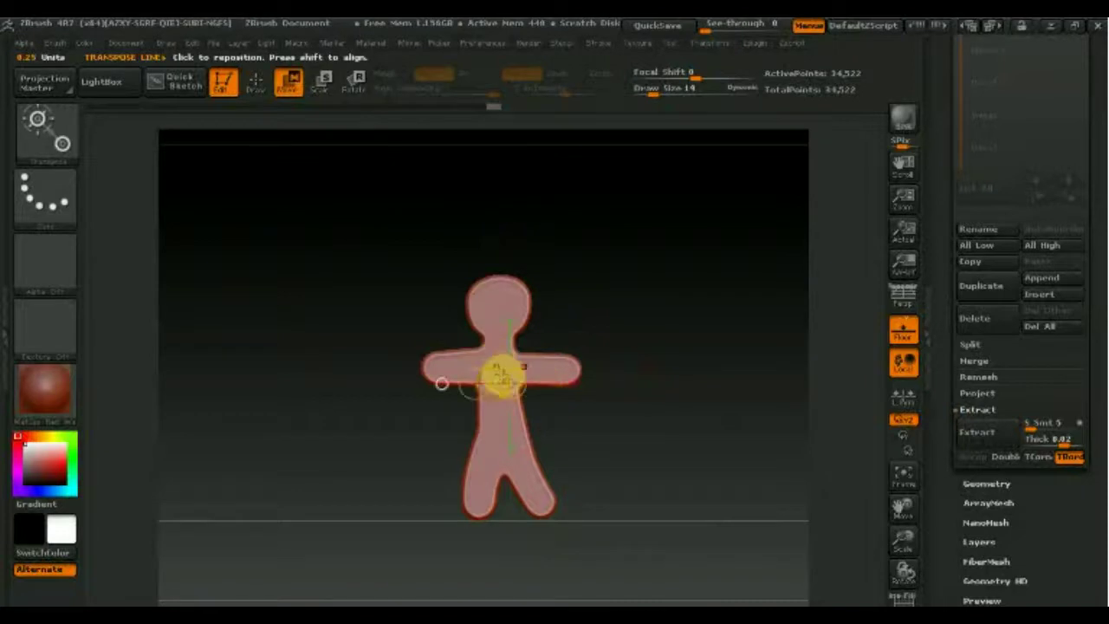
Draw a transpose line across the arm, nudge the figure slightly right, and return to Draw mode.
left_click_drag(496, 363, 537, 361)
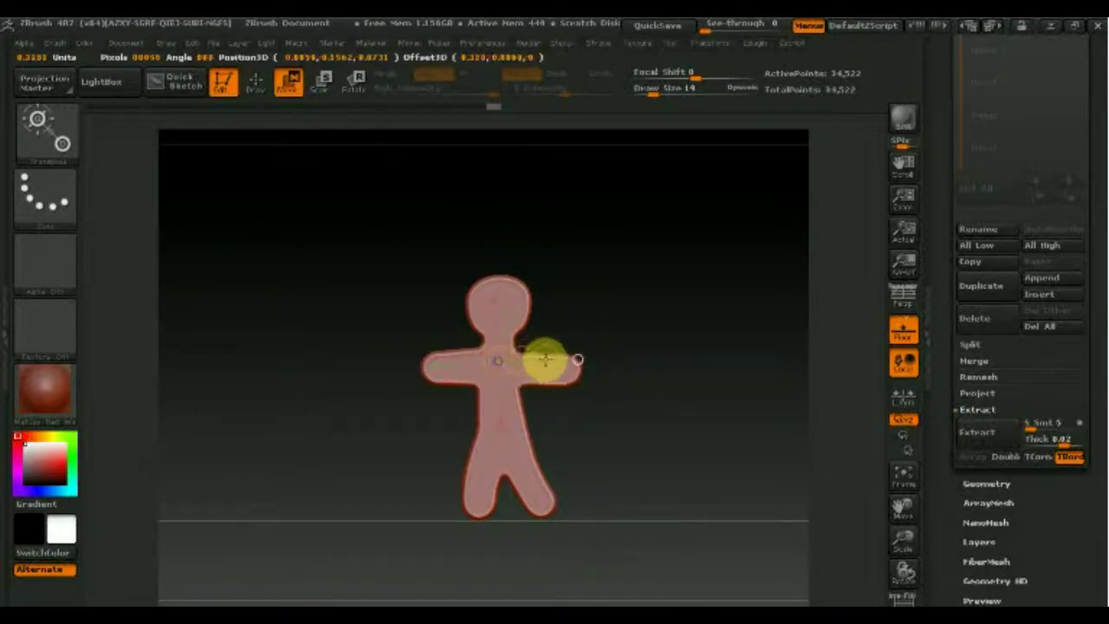
left_click(522, 357)
left_click_drag(519, 357, 522, 359)
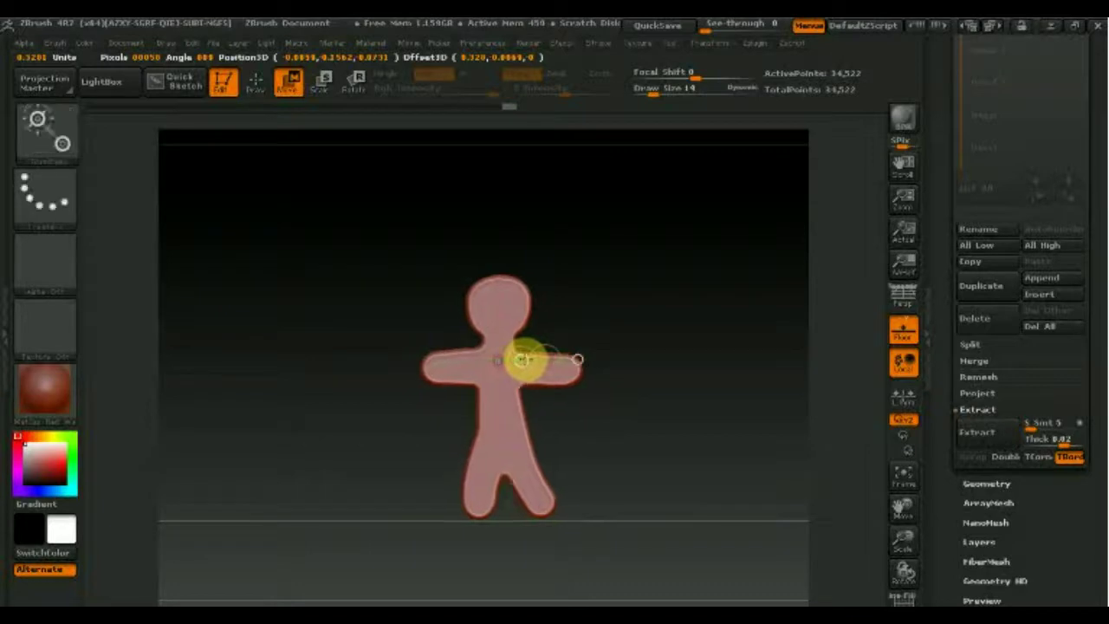
left_click_drag(521, 359, 524, 356)
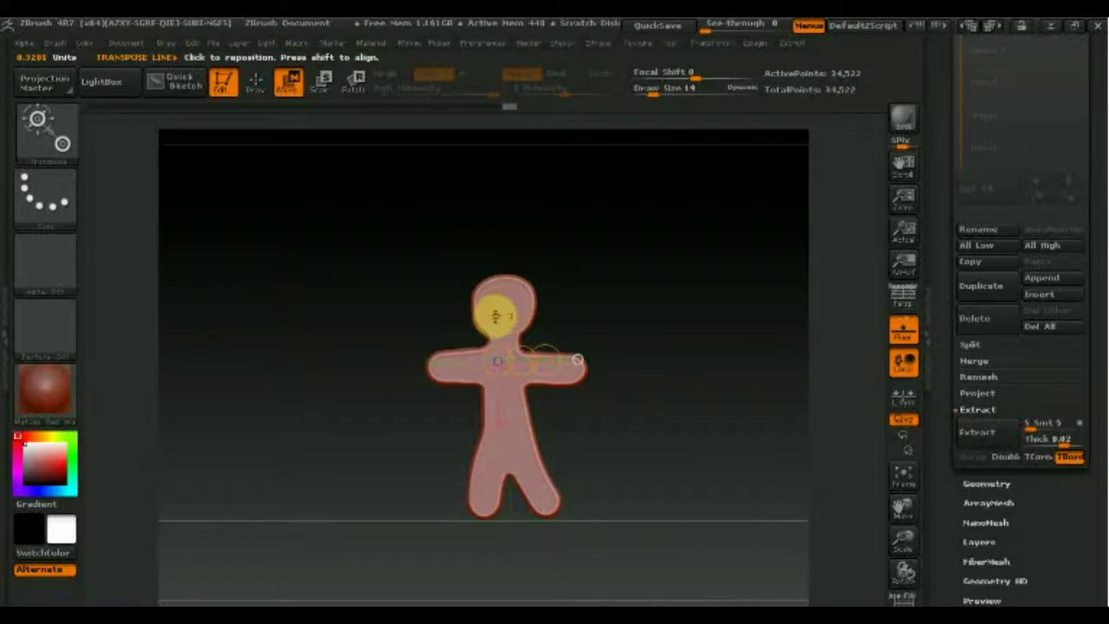
left_click(256, 82)
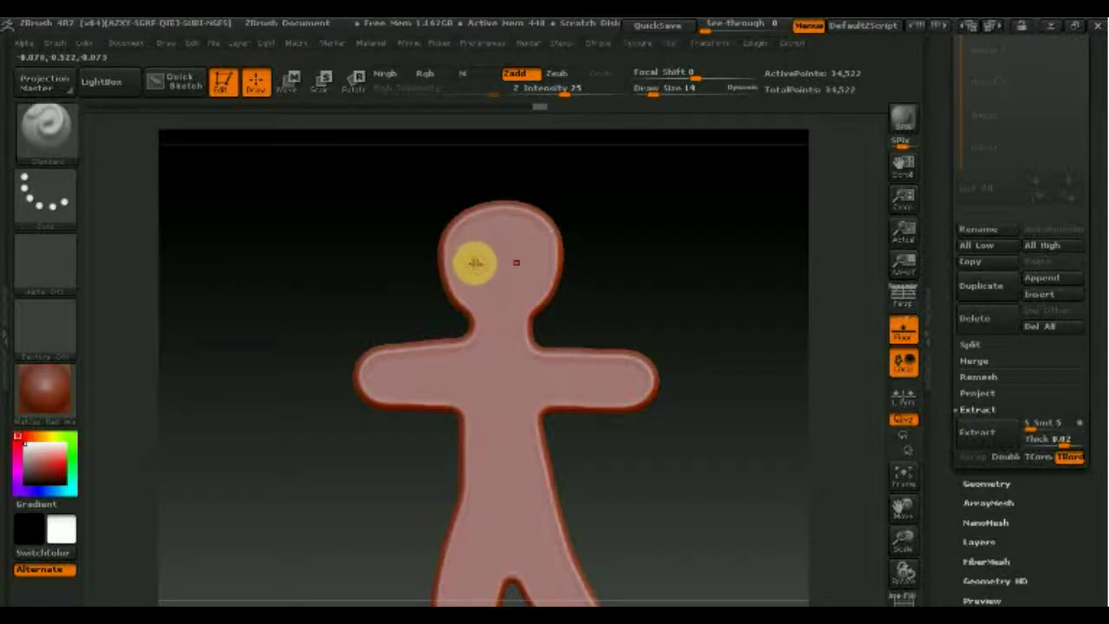
Switch to freehand colour painting and paint the dark eyebrows and two eyes.
key("b")
key("c")
key("l")
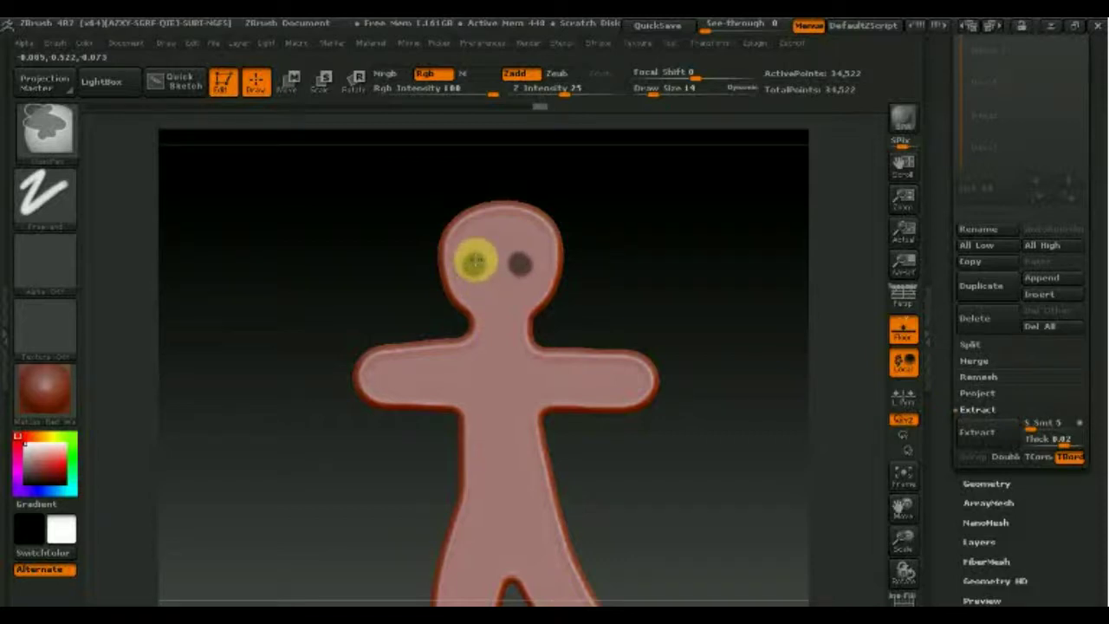
left_click_drag(651, 95, 656, 89)
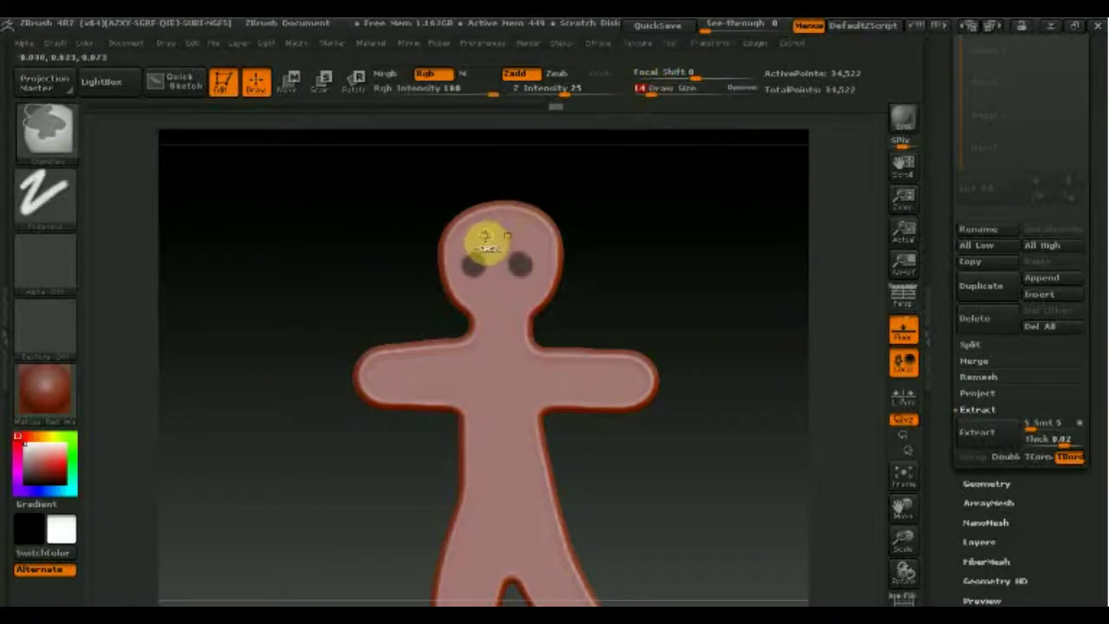
left_click(516, 239)
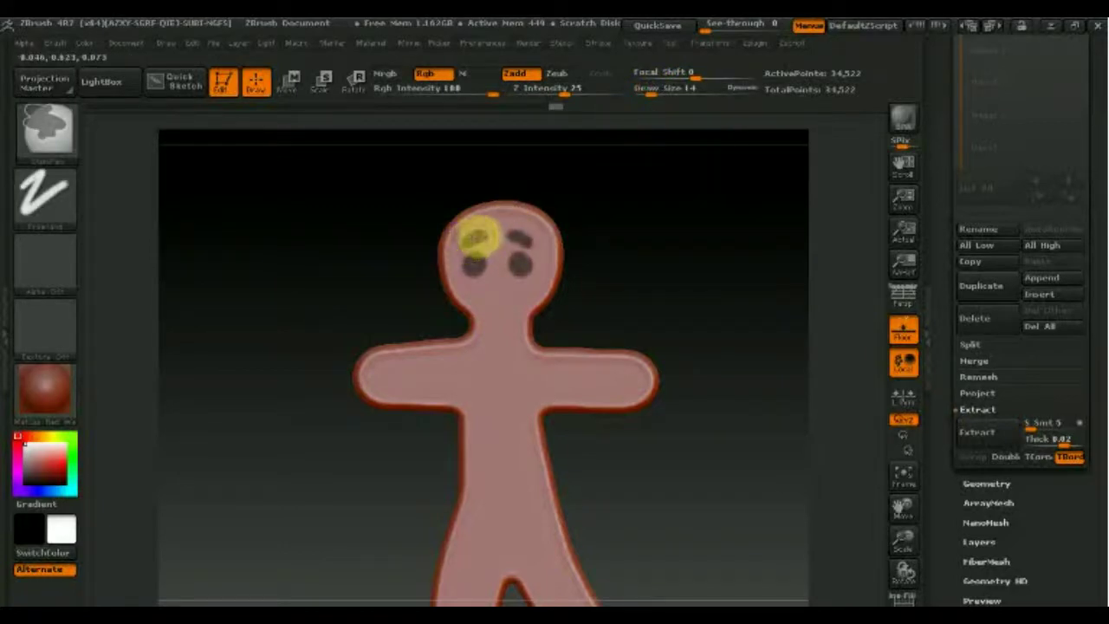
left_click(476, 238)
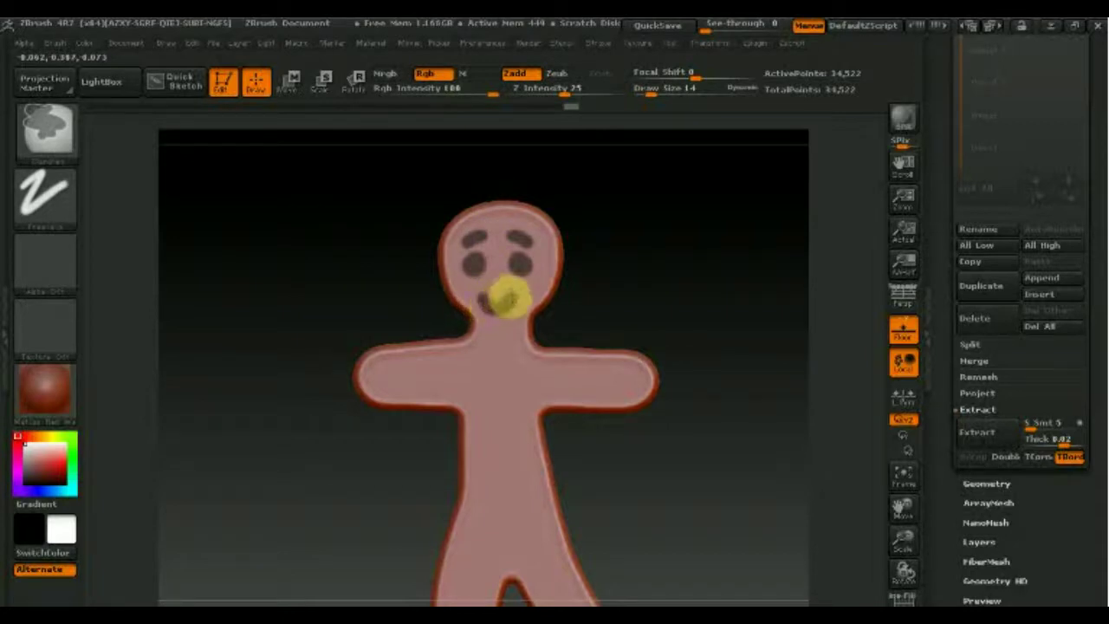
Paint the mouth and three dark buttons down the chest, then shrink the brush to 5.
left_click(495, 295)
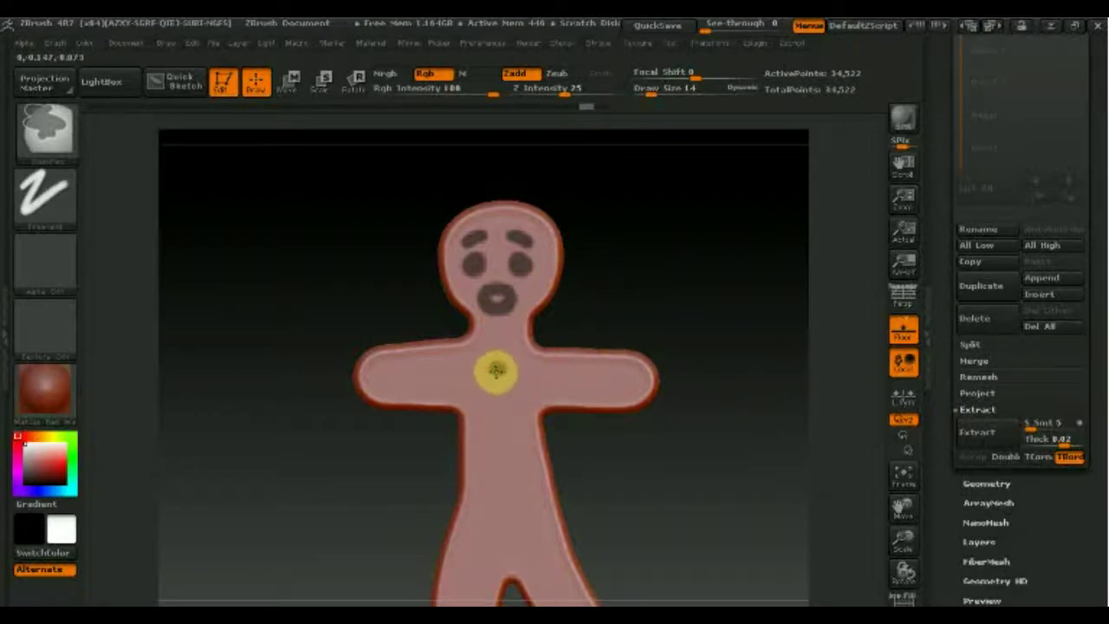
left_click(496, 370)
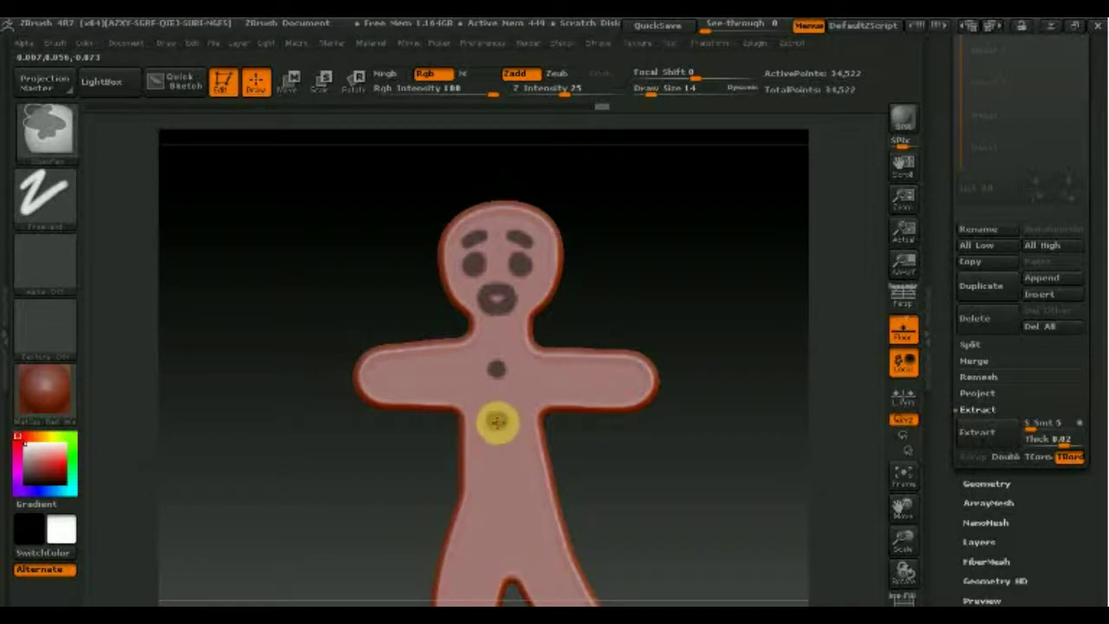
left_click(496, 422)
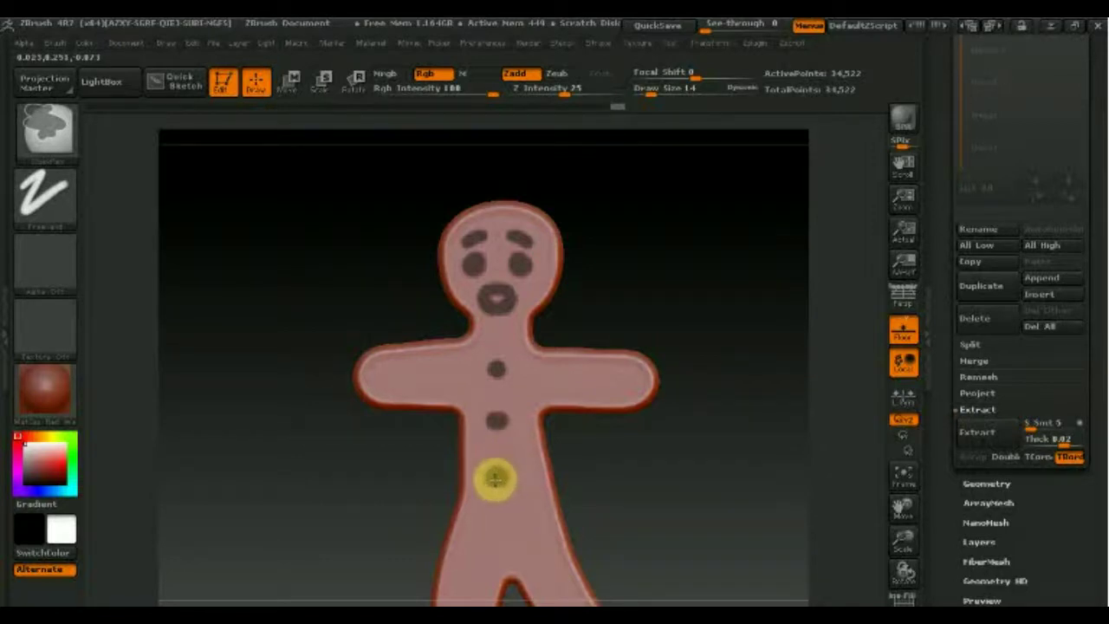
left_click(495, 479)
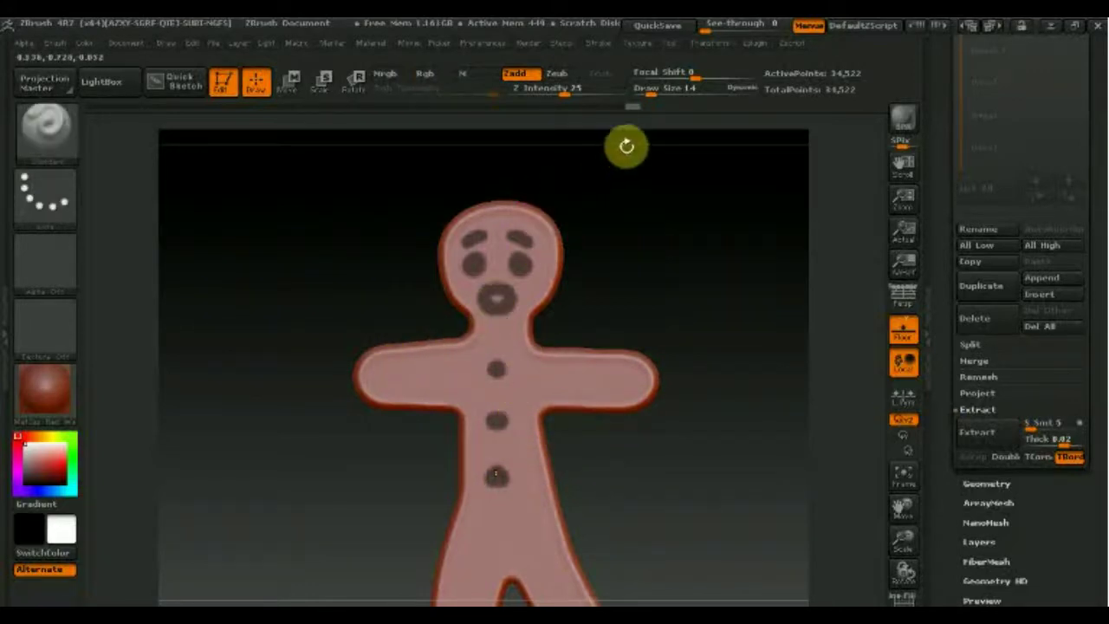
left_click_drag(658, 89, 645, 92)
key("b")
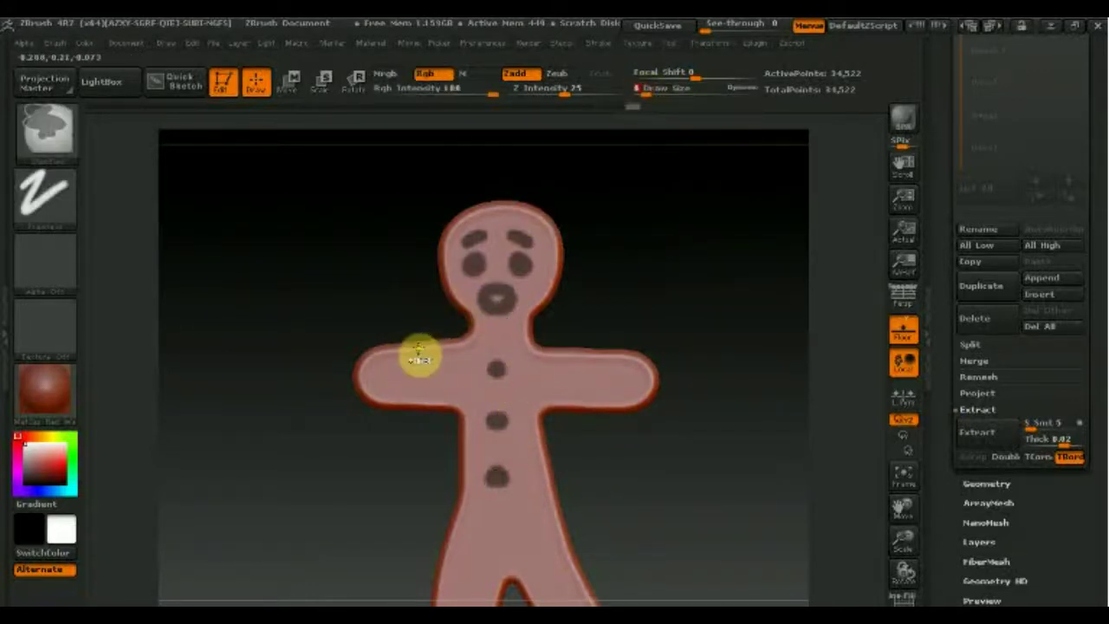
Paint mirrored dark stripes across both arms and stripe marks on both legs.
left_click_drag(398, 363, 400, 397)
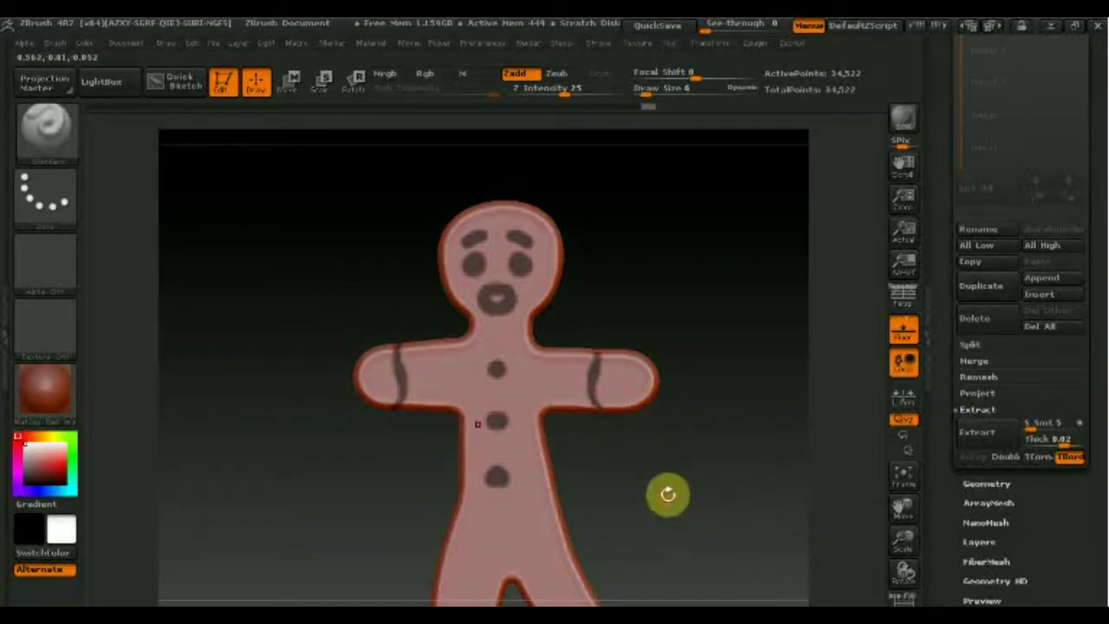
left_click_drag(671, 497, 664, 372, "alt")
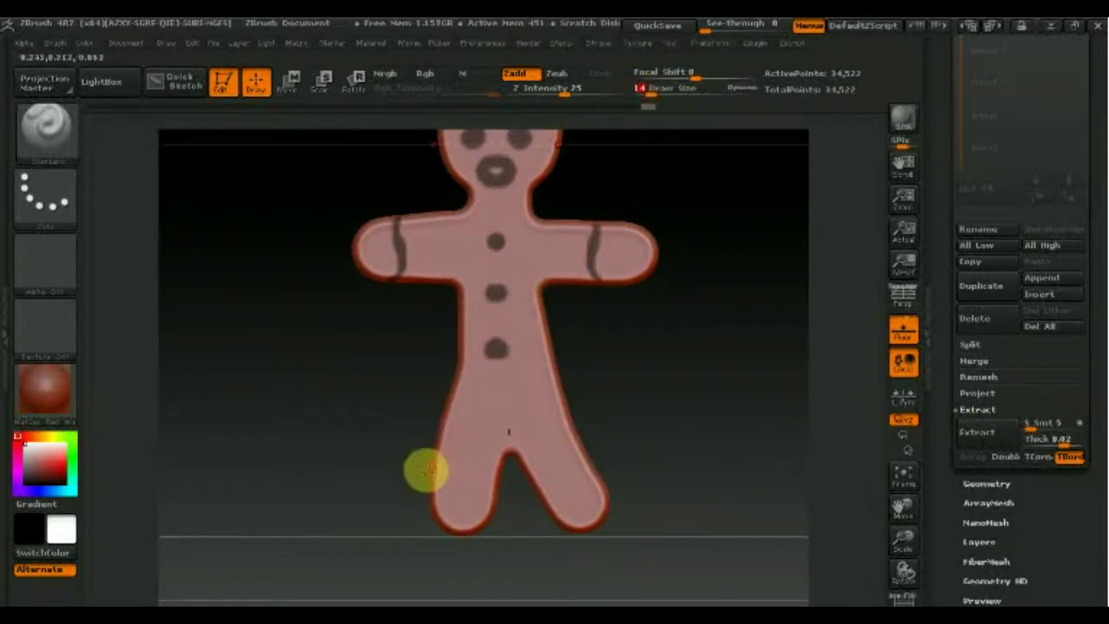
key("b")
key("p")
key("a")
mouse_move(448, 468)
left_mouse_down()
mouse_move(483, 468)
mouse_move(495, 501)
left_mouse_up()
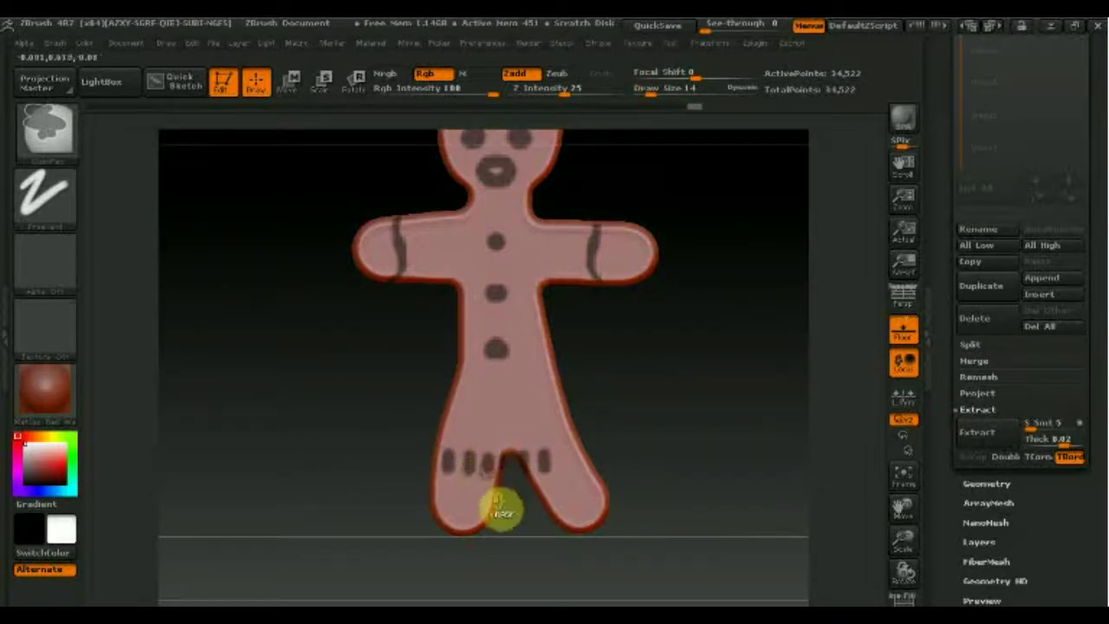
Paint a stripe across the right foot and rotate the figure to inspect the paint.
key("b")
key("s")
key("t")
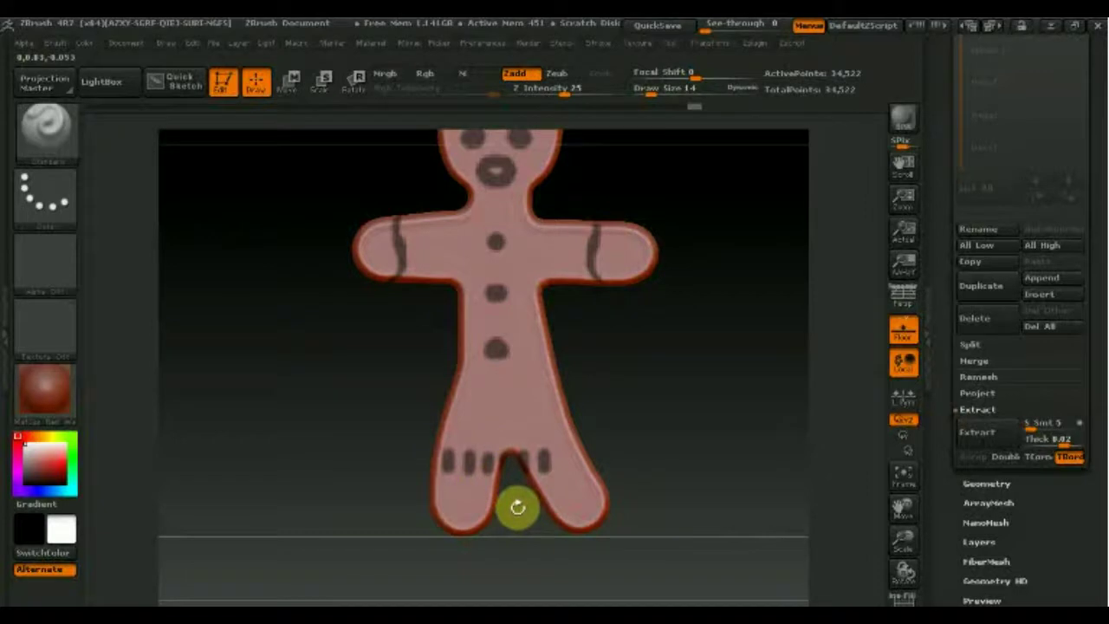
key("b")
key("p")
key("a")
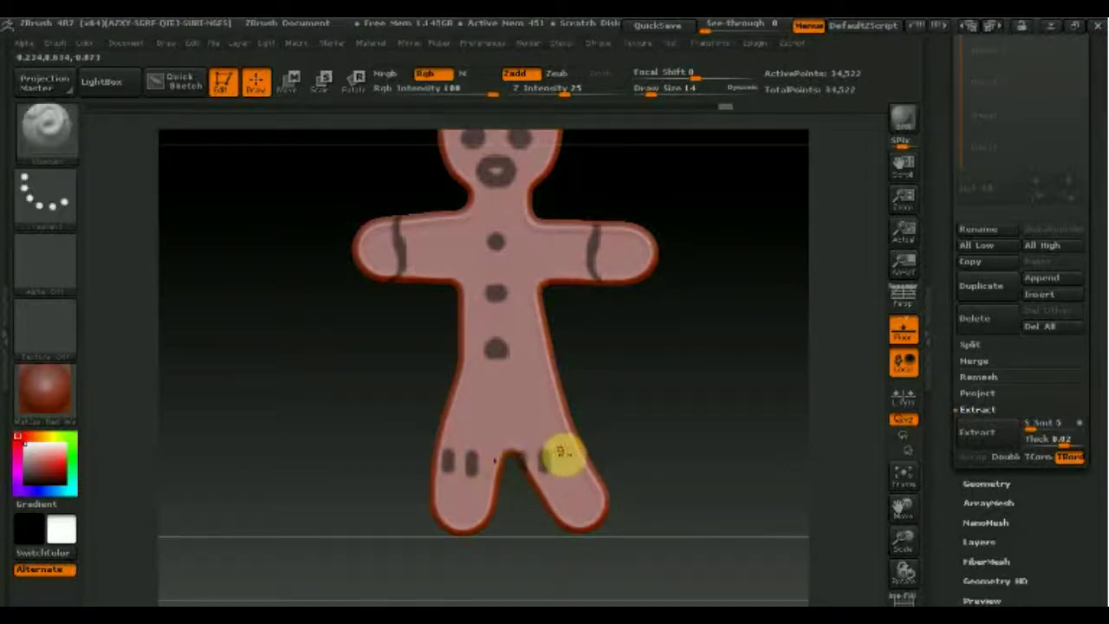
key("b")
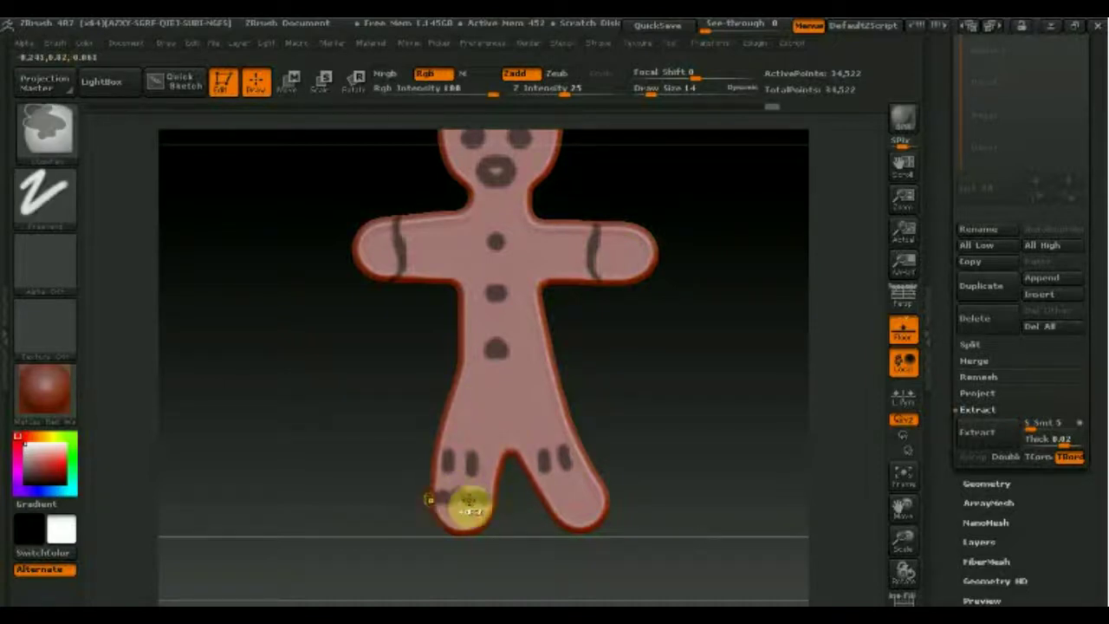
left_click_drag(553, 499, 574, 494)
mouse_move(653, 508)
left_mouse_down()
mouse_move(508, 515)
mouse_move(661, 485)
mouse_move(652, 495)
mouse_move(641, 401)
mouse_move(676, 401)
left_mouse_up()
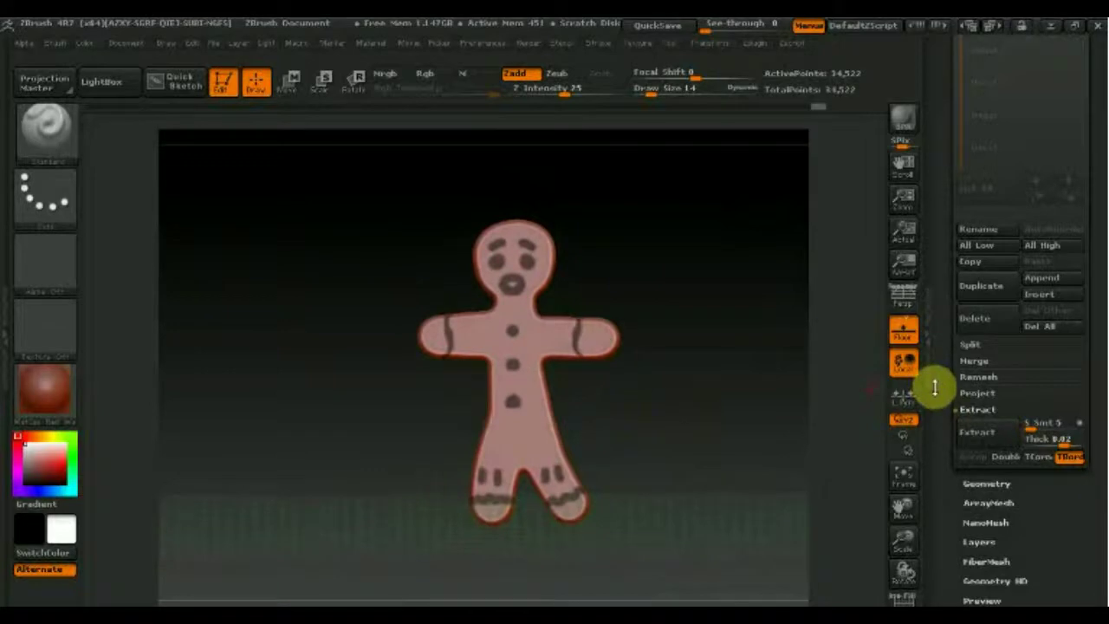
Preview the extraction with Thick 0.00005, then raise Thick to about 0.008 and re-extract.
left_click(1001, 437)
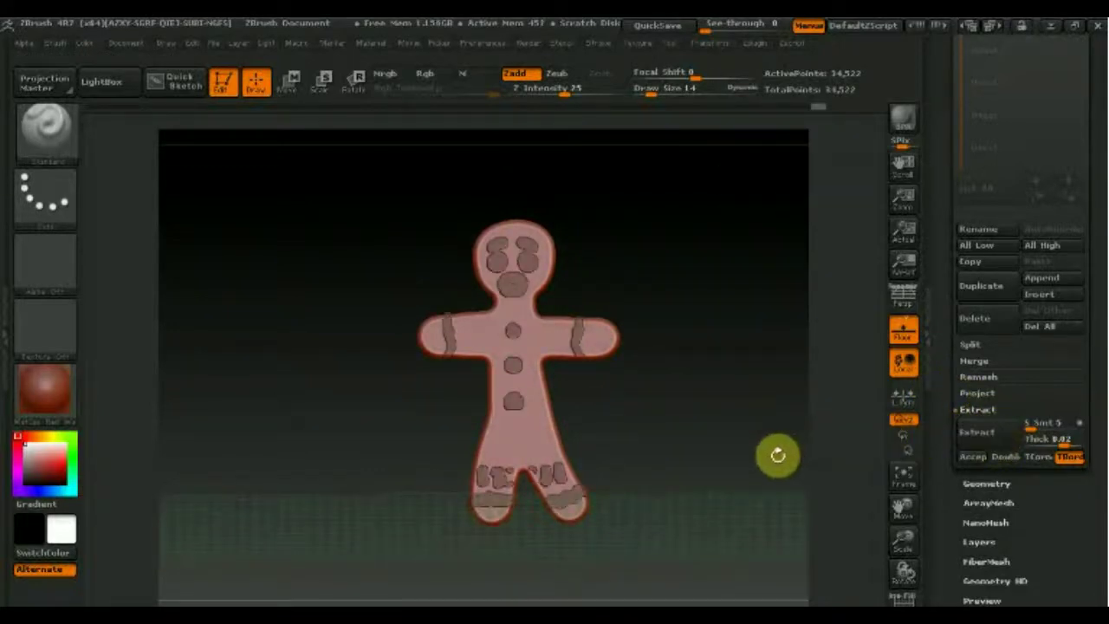
left_click_drag(735, 448, 716, 453)
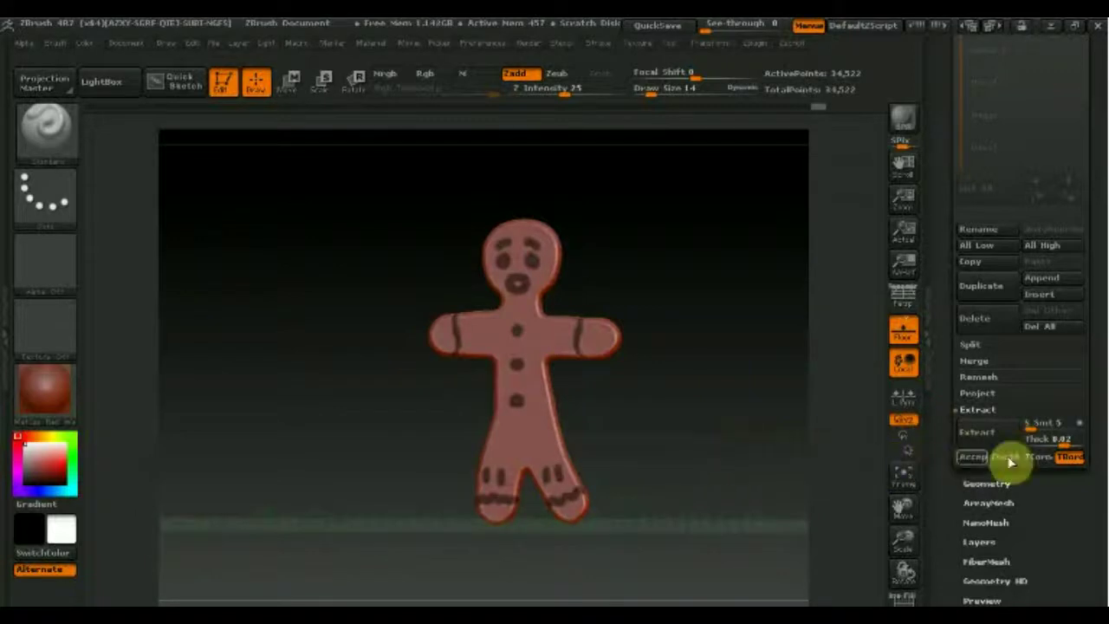
left_click(1048, 439)
type("0.00005")
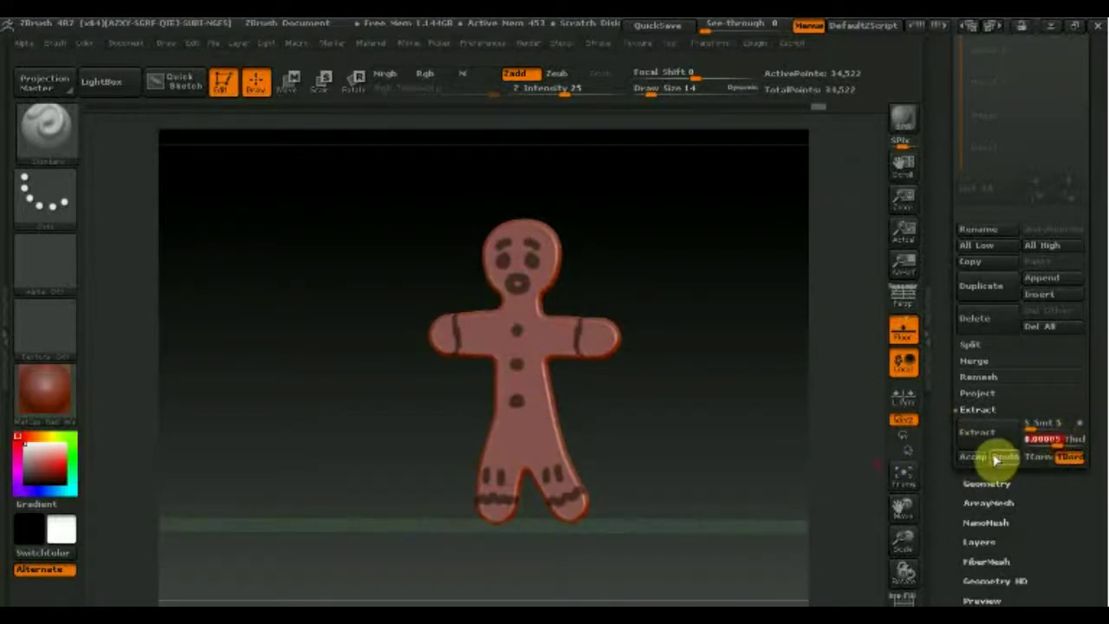
left_click(1004, 440)
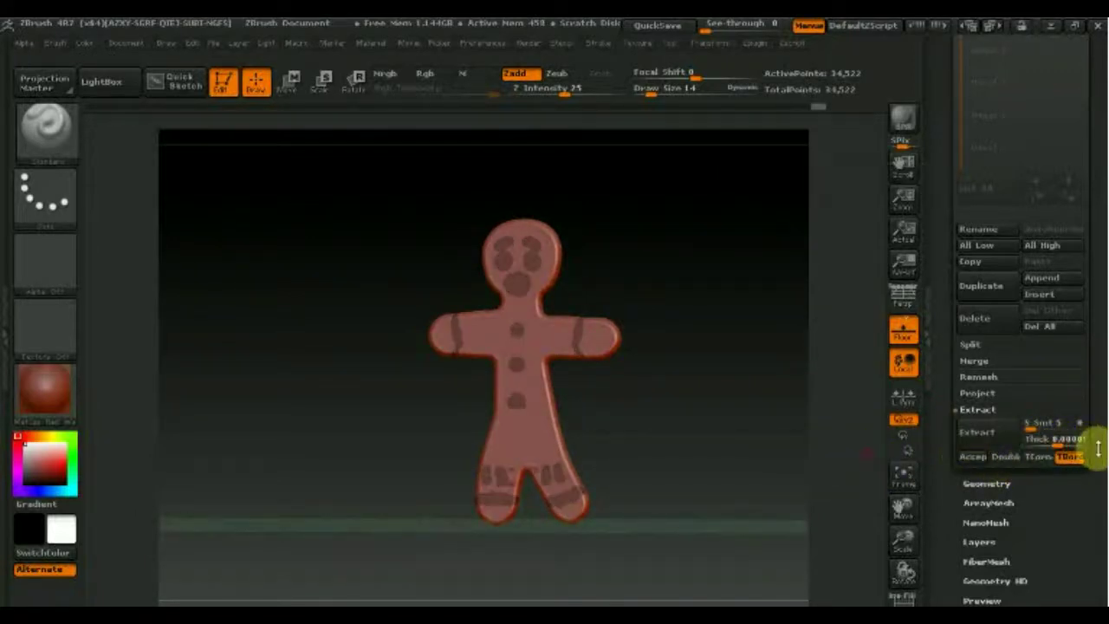
left_click_drag(1059, 442, 1050, 440)
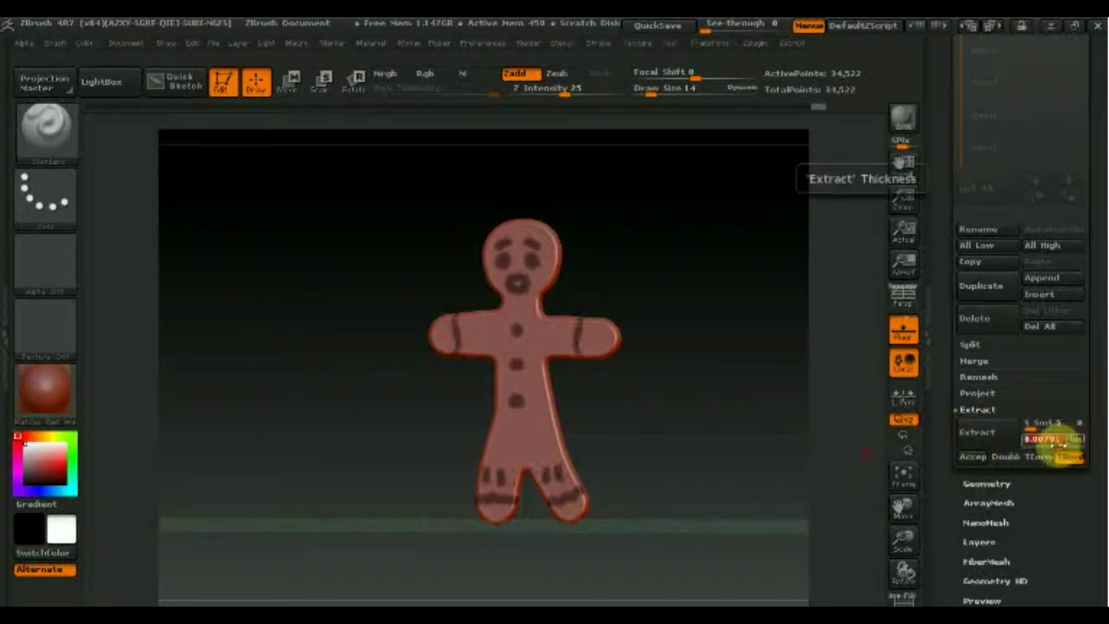
left_click(999, 439)
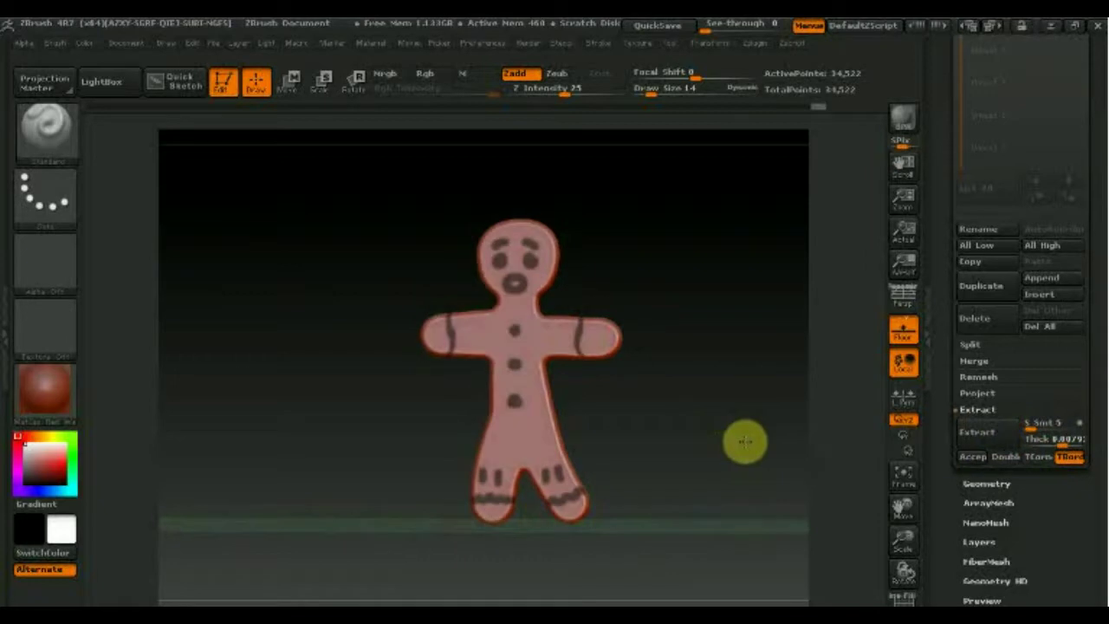
mouse_move(724, 459)
left_mouse_down("alt")
mouse_move(717, 436)
mouse_move(572, 322)
left_mouse_up("alt")
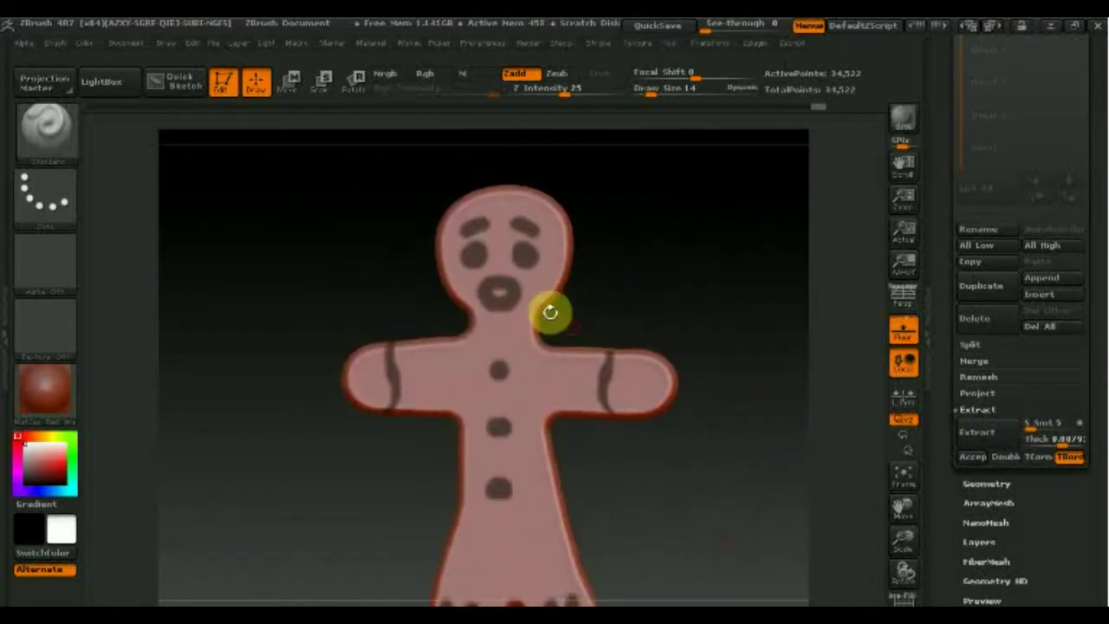
Mask-paint the mouth and left-eye curves, undoing a stray stroke, and preview the raised extraction.
key("b")
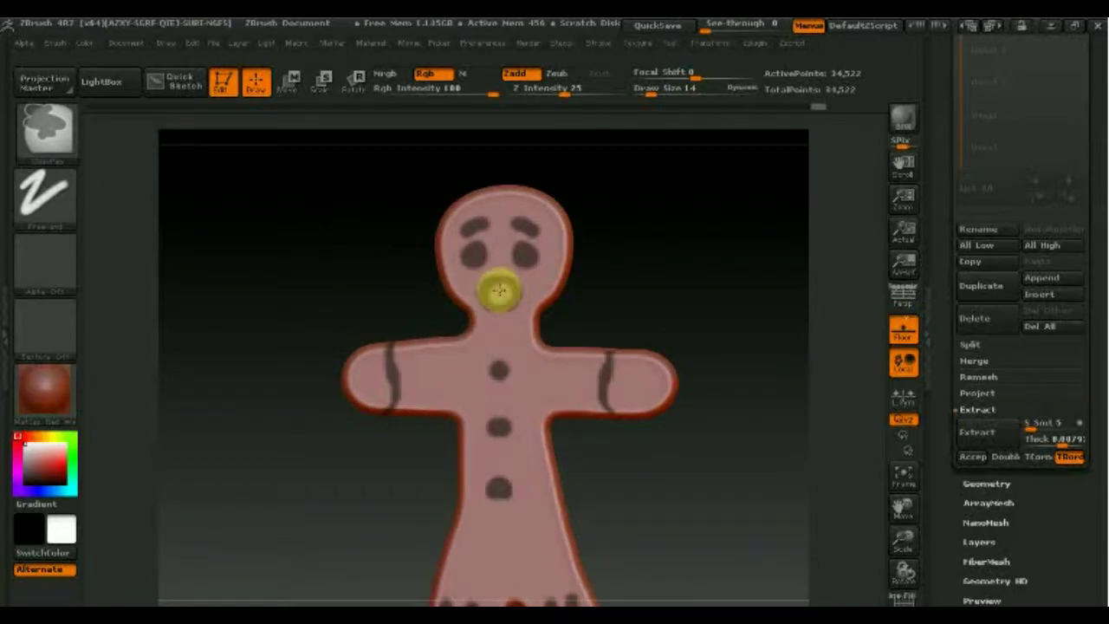
left_click_drag(498, 293, 510, 262)
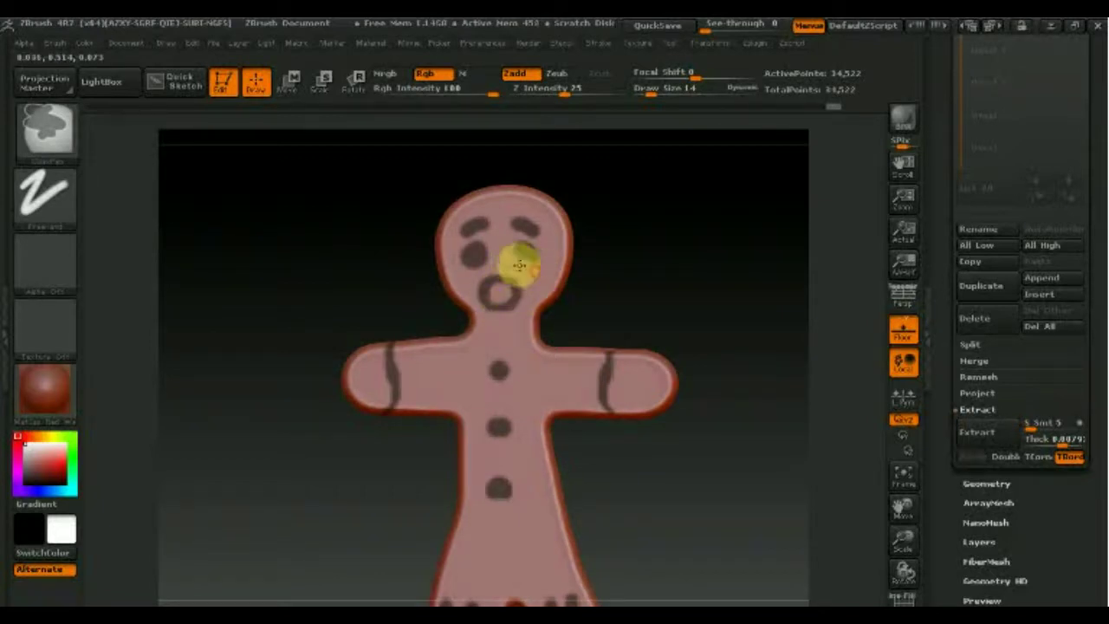
key("ctrl+z")
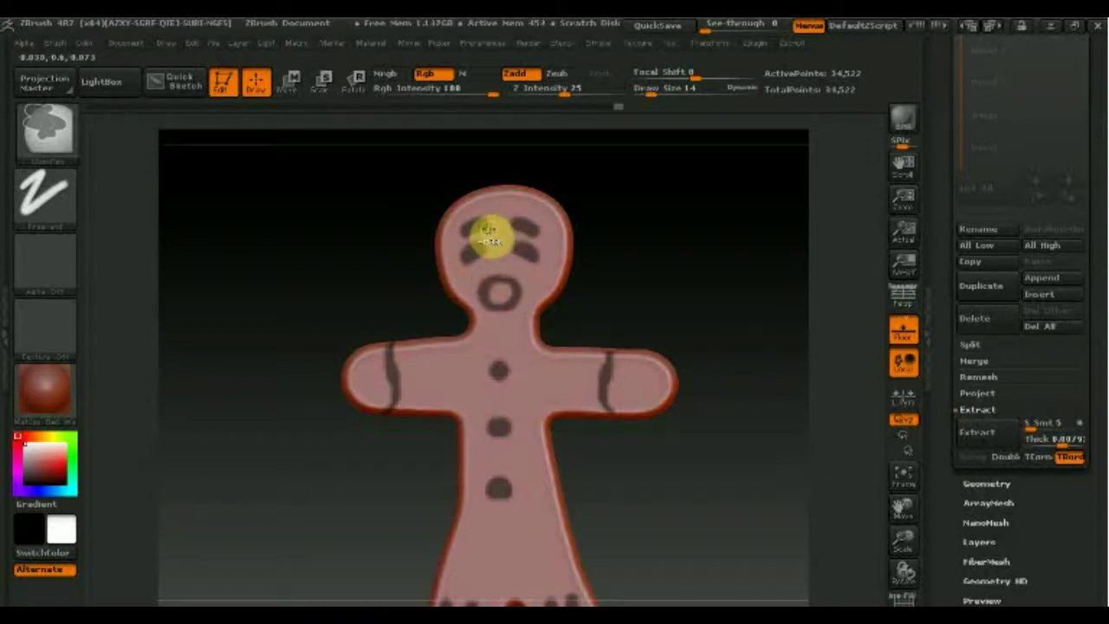
left_click(649, 91, "ctrl+alt")
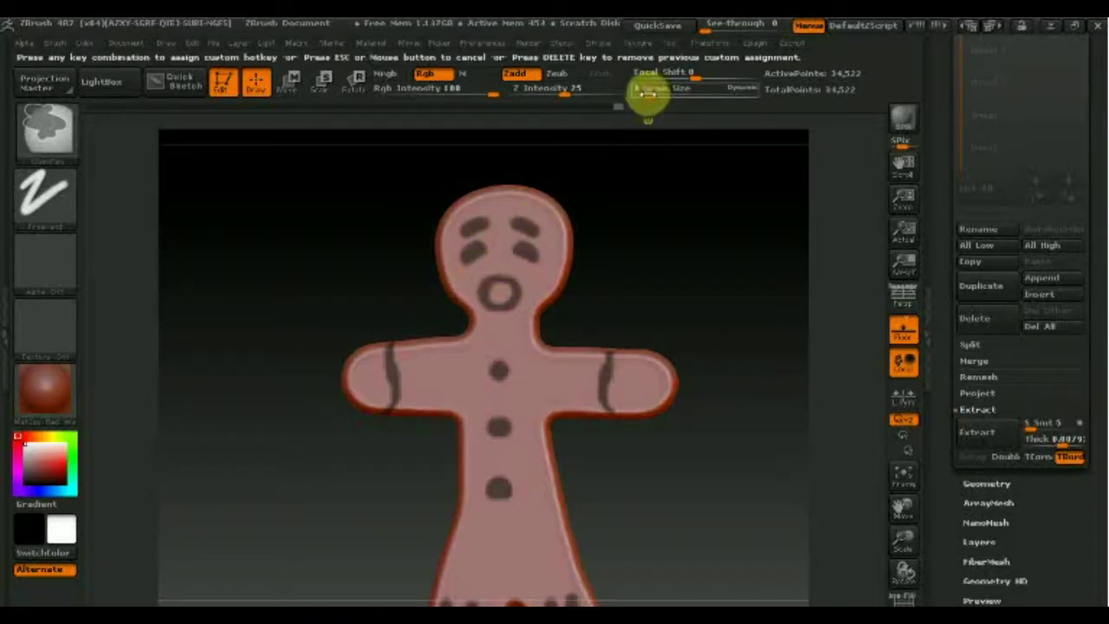
key("Escape")
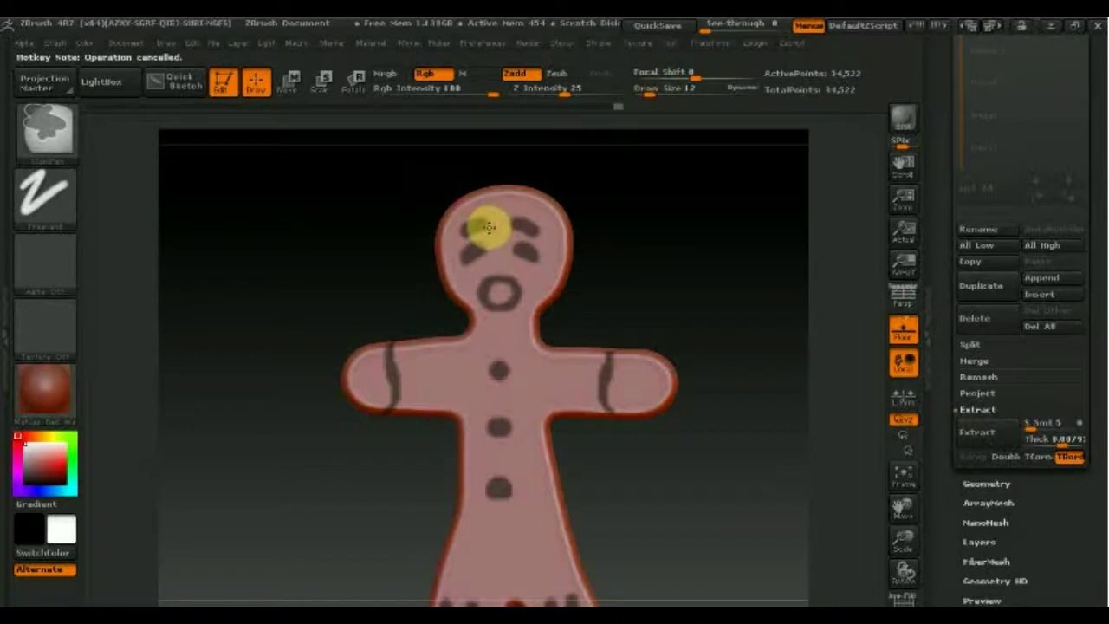
left_click_drag(466, 238, 472, 252)
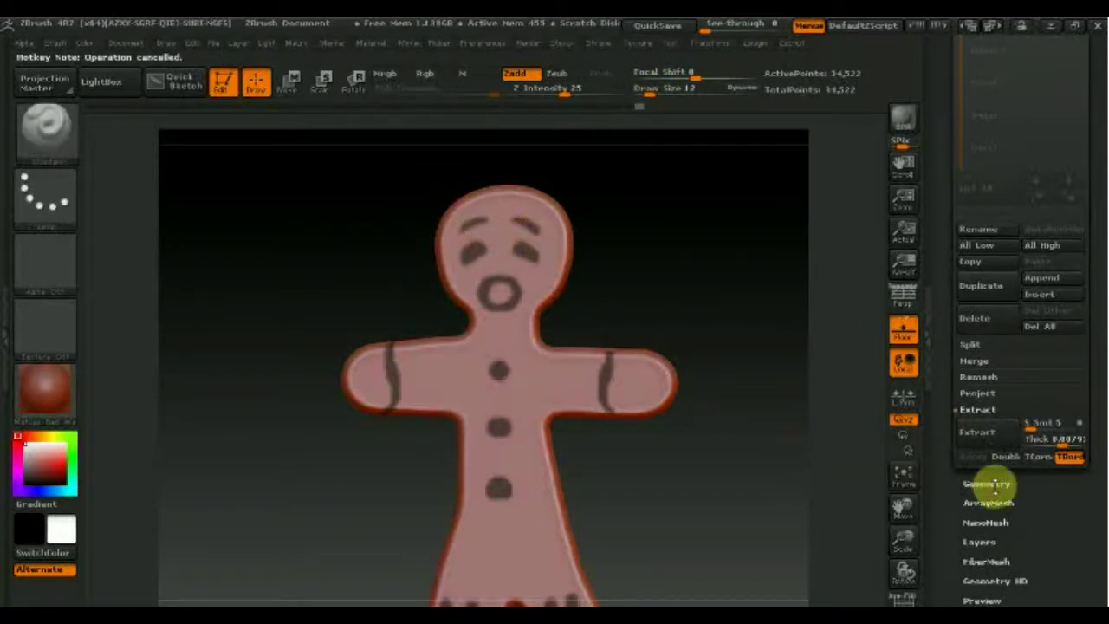
left_click(995, 440)
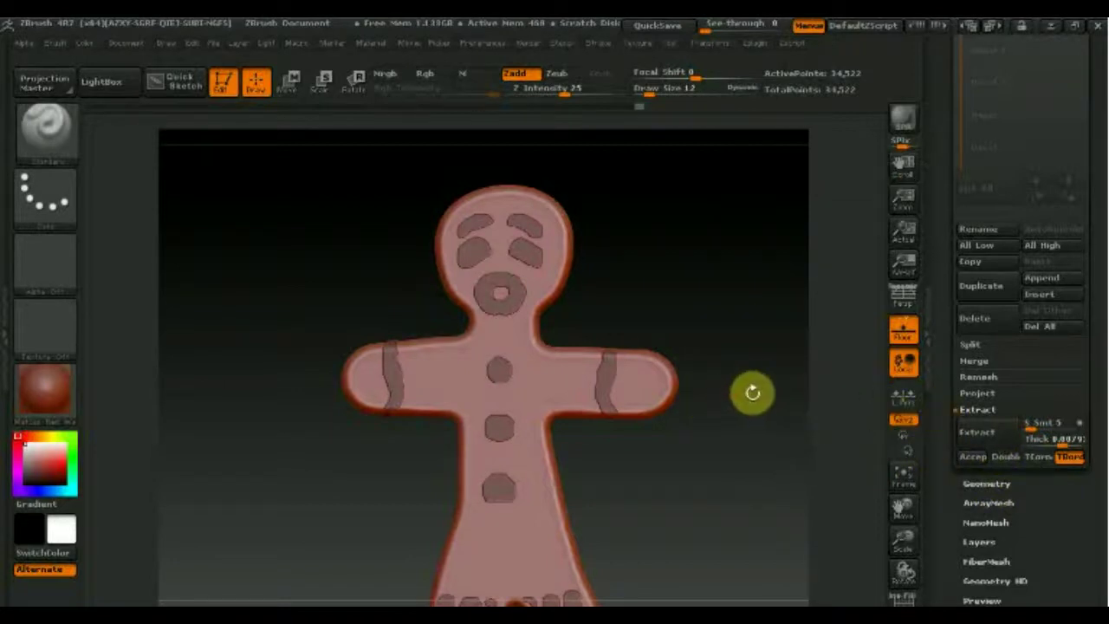
Accept the extracted shell as a new icing subtool.
scroll(1084, 372, "up", 5)
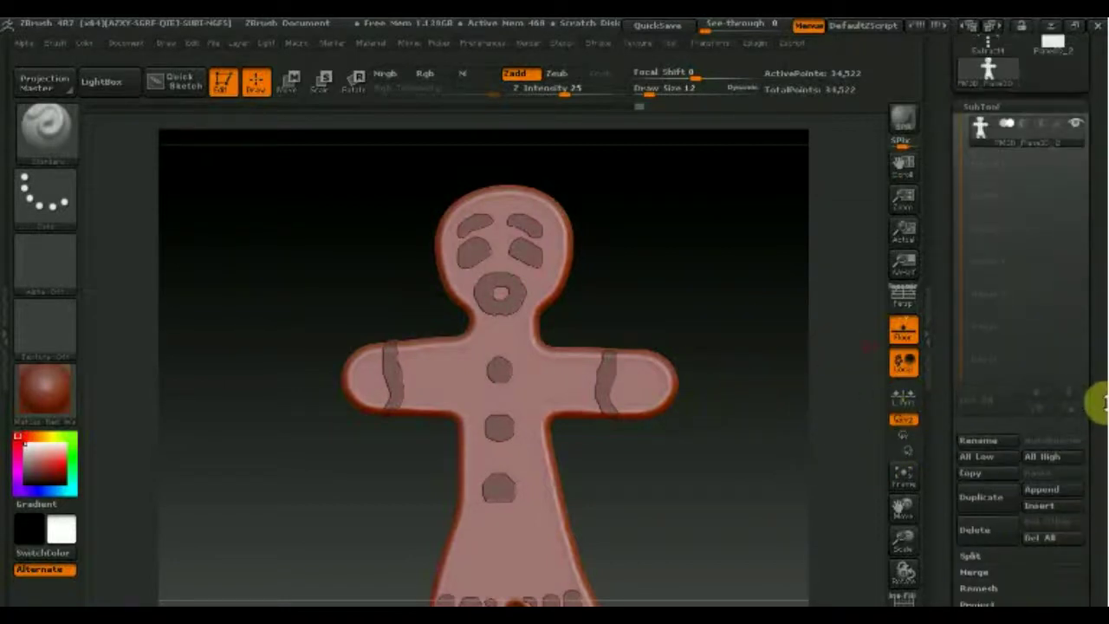
scroll(1092, 359, "down", 5)
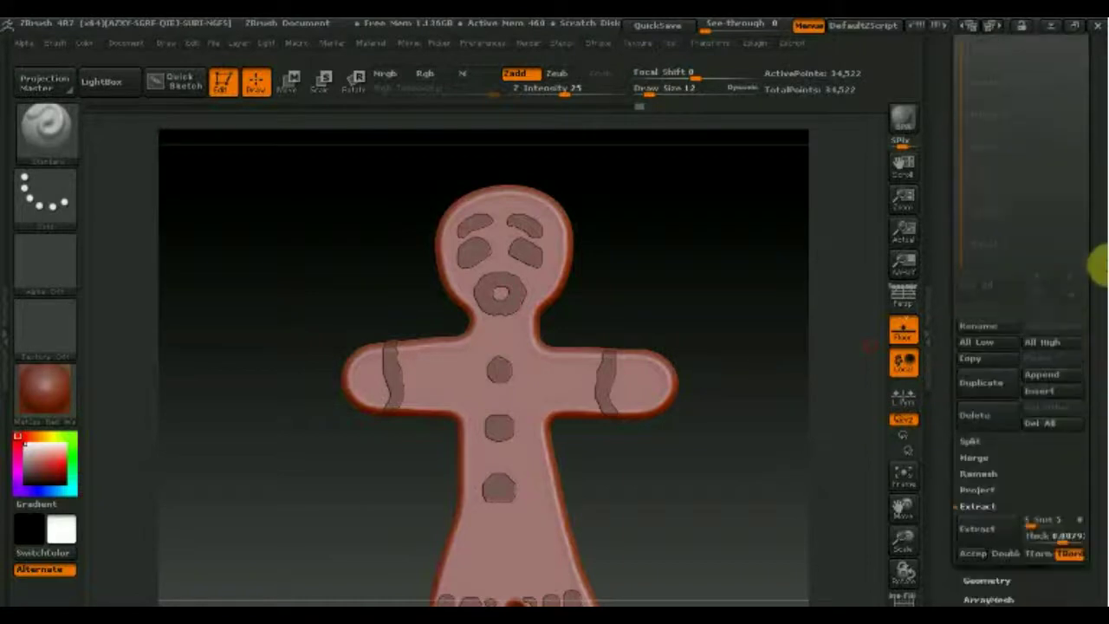
left_click(973, 366)
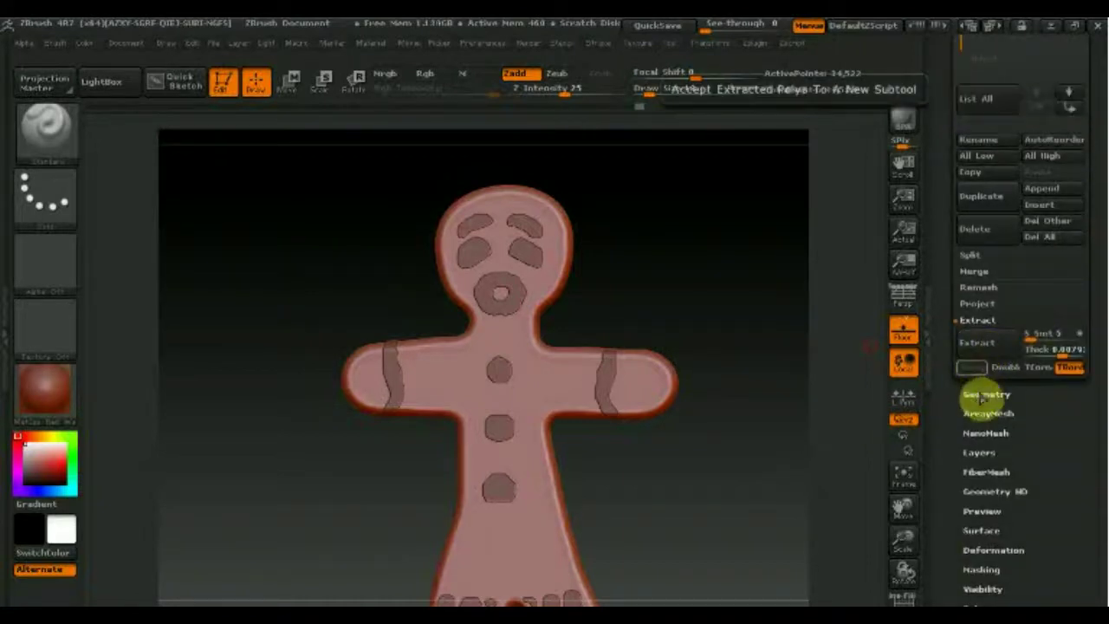
Select the Extract0 icing subtool and clear the mask from the model.
scroll(1090, 408, "down", 3)
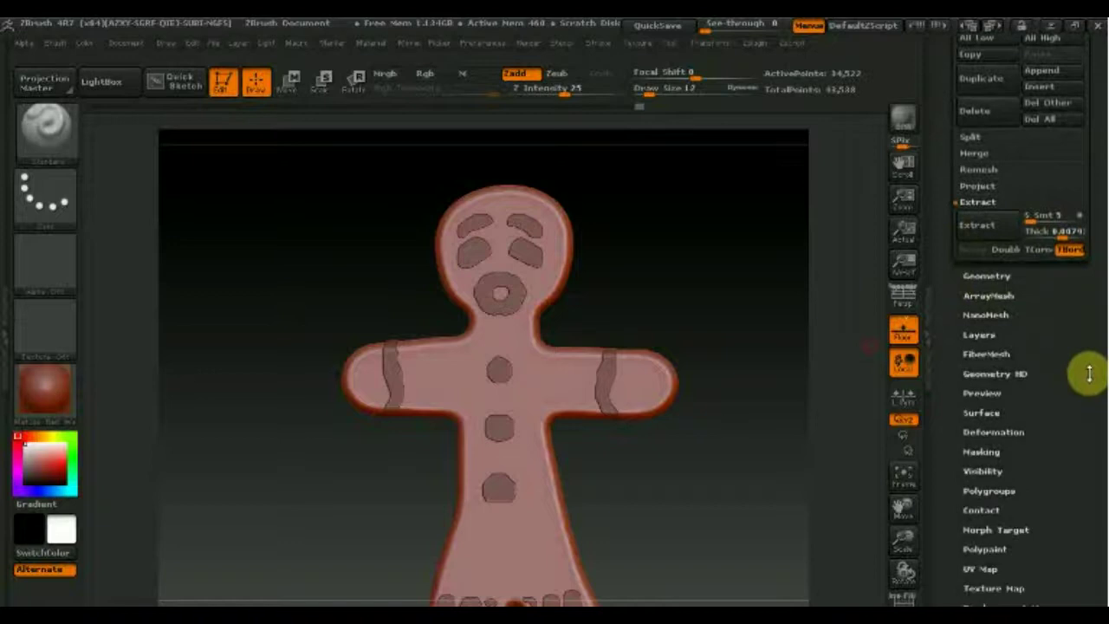
scroll(1090, 355, "down", 1)
scroll(1091, 385, "up", 2)
scroll(1091, 385, "up", 6)
left_click(980, 129)
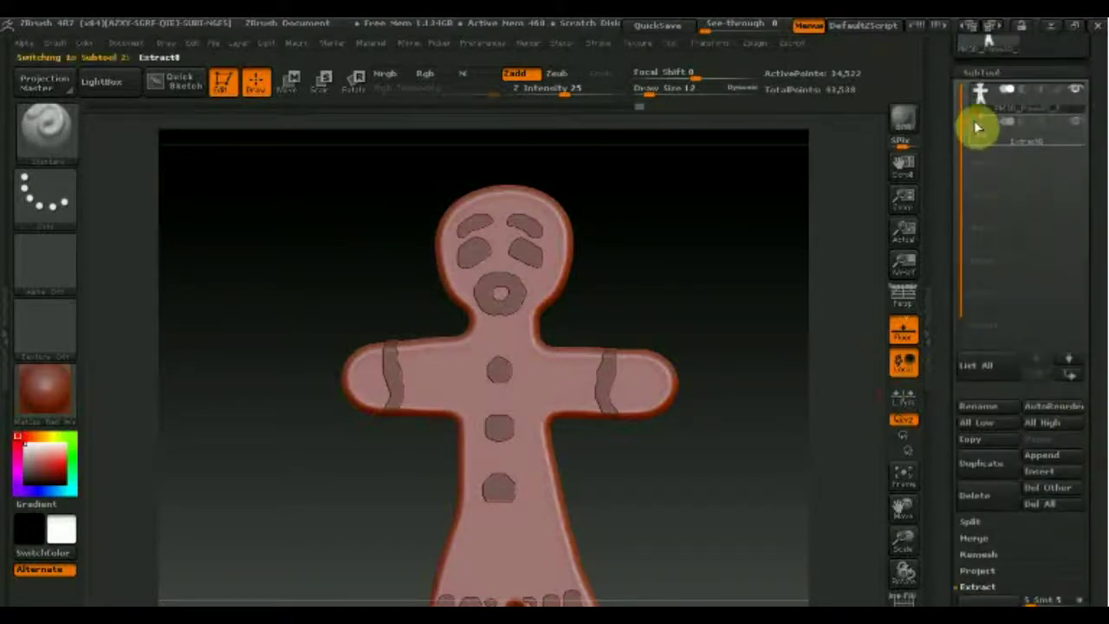
key("ctrl")
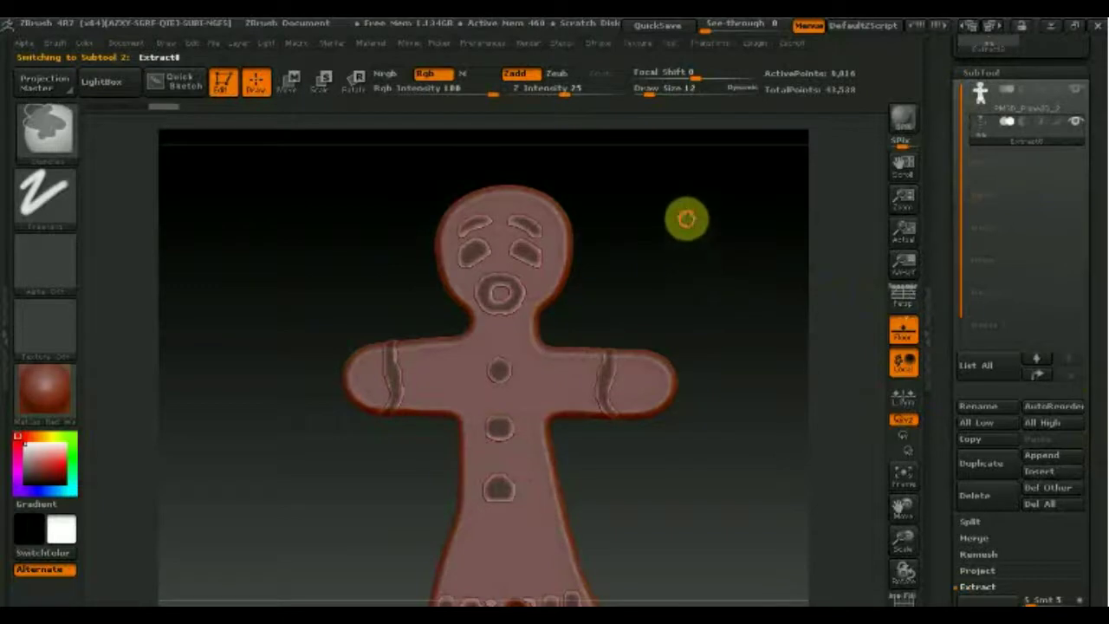
left_click(760, 312, "ctrl")
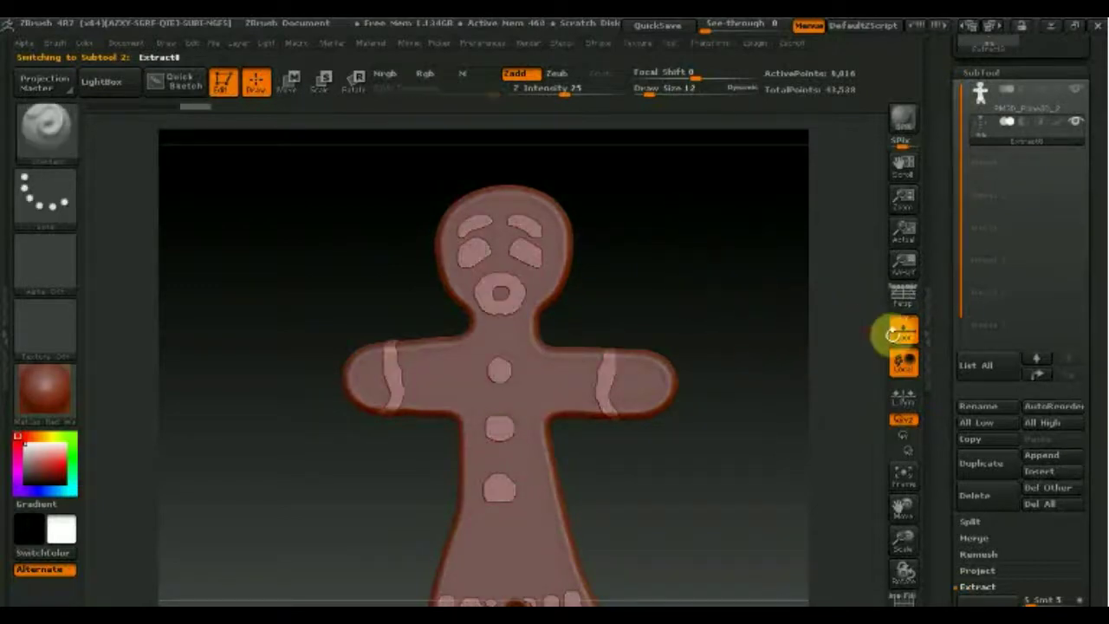
scroll(1092, 384, "down", 5)
scroll(1085, 285, "down", 5)
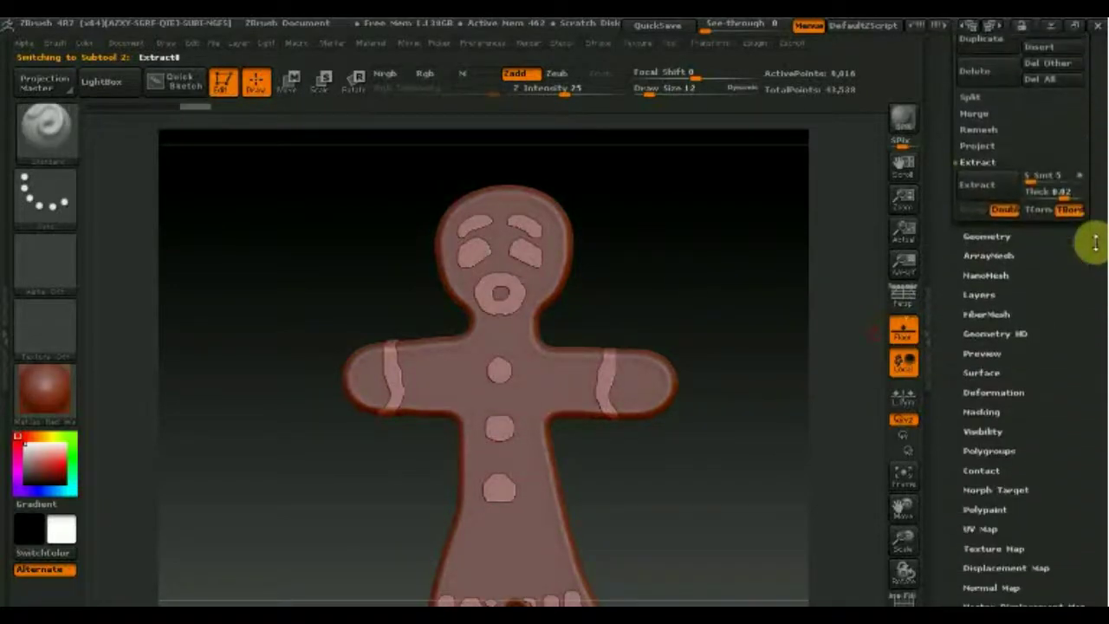
left_click(993, 392)
Drag the Deformation Polish slider to round the icing into smooth raised pieces.
left_click_drag(1094, 222, 1089, 268)
mouse_move(963, 162)
left_mouse_down()
mouse_move(976, 164)
mouse_move(618, 202)
left_mouse_up()
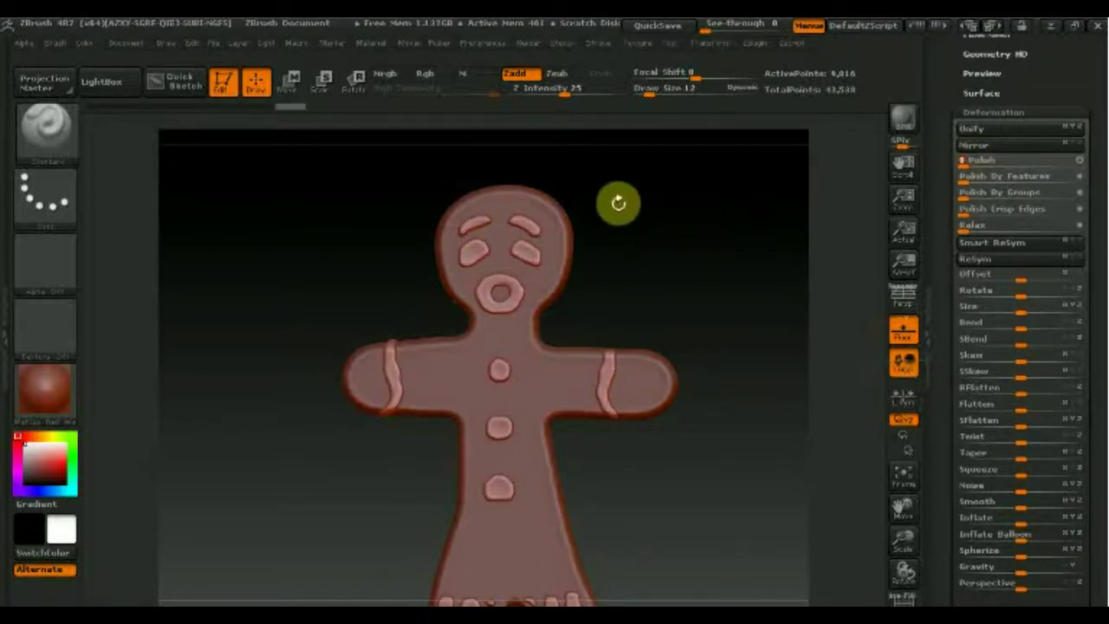
left_click(50, 130)
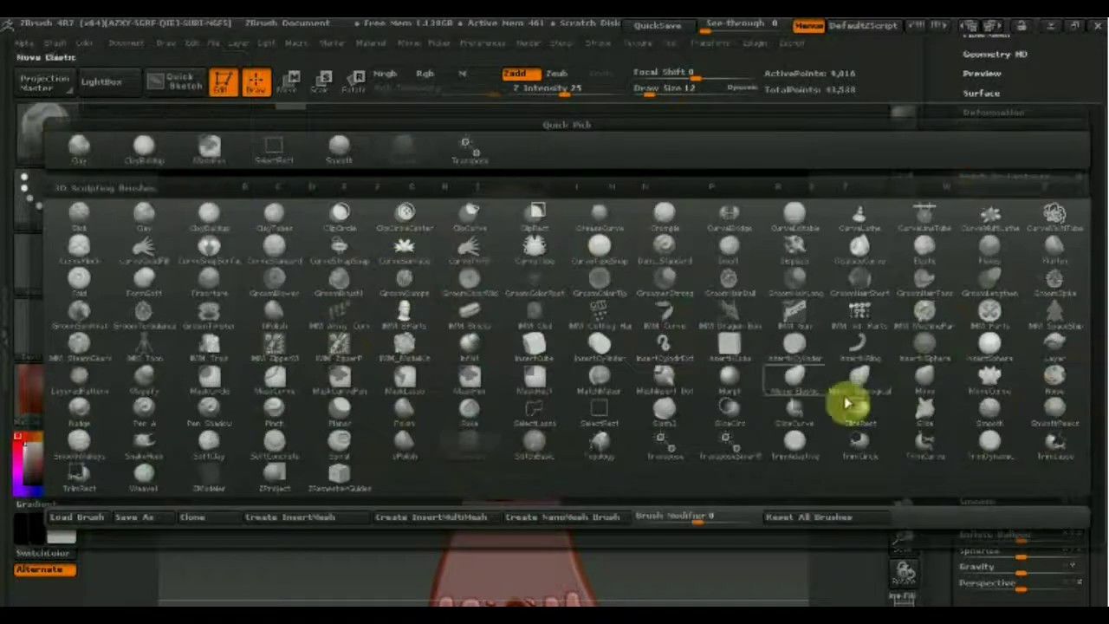
mouse_move(795, 376)
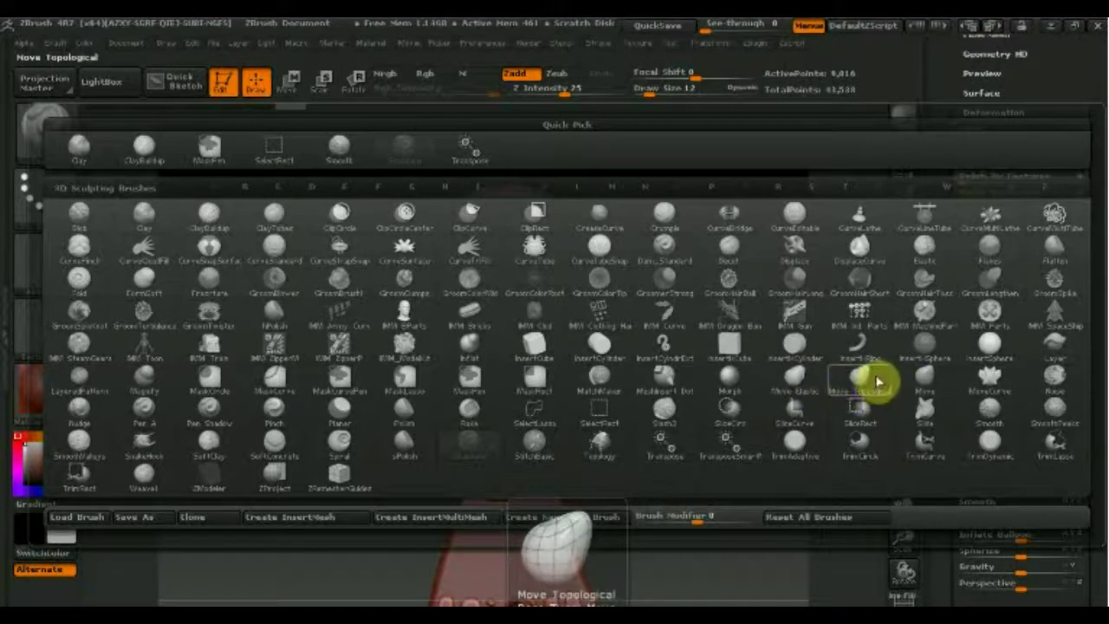
Select the Move brush and set its Draw Size to 30.
left_click(928, 378)
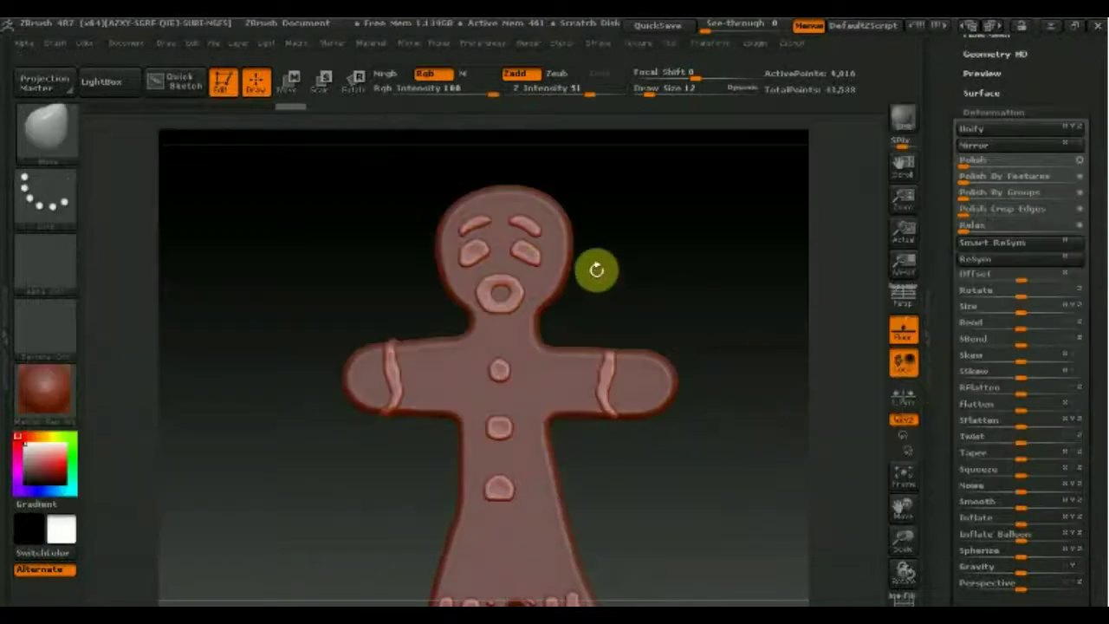
left_click_drag(649, 93, 662, 93)
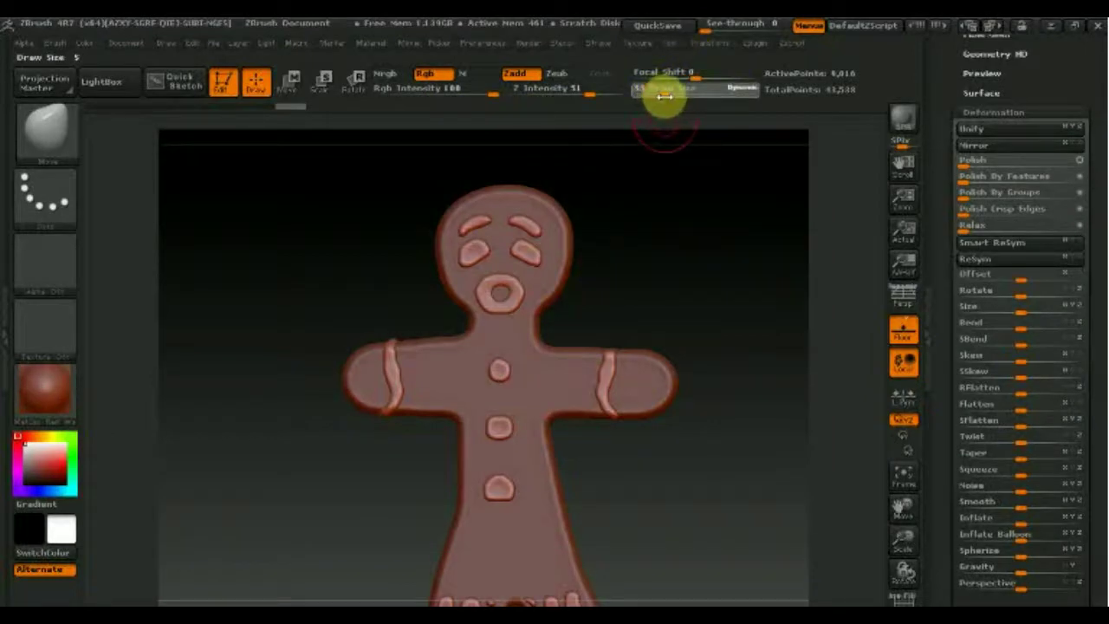
left_click_drag(662, 94, 656, 93)
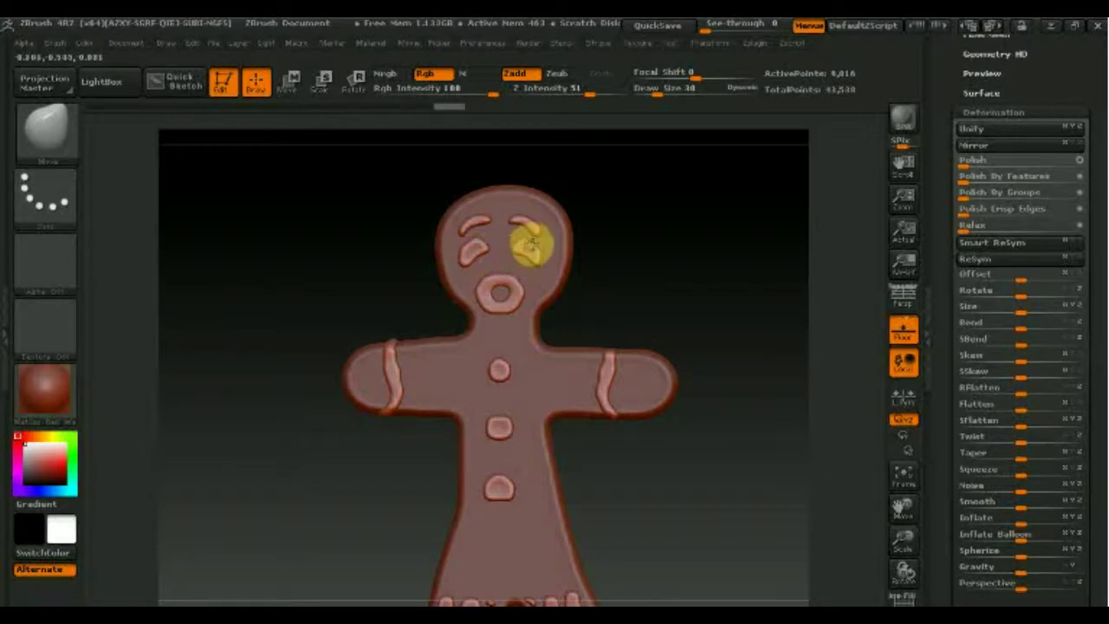
Zoom out and rotate to view the whole gingerbread man standing above the floor.
scroll(671, 468, "down", 3)
left_click_drag(671, 468, 656, 419)
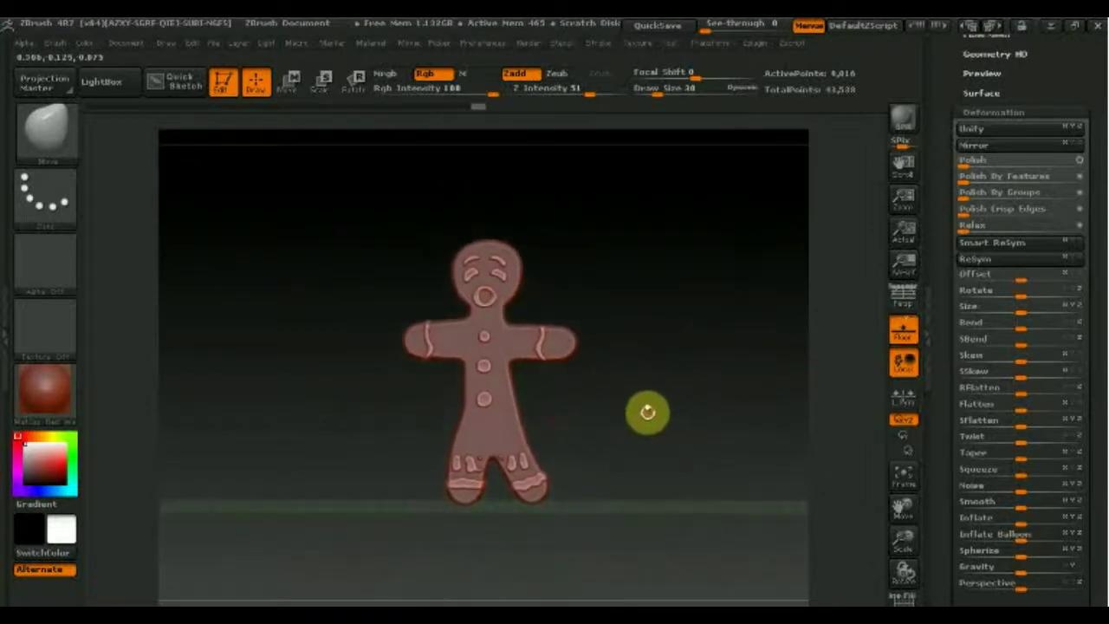
left_click_drag(537, 453, 585, 432)
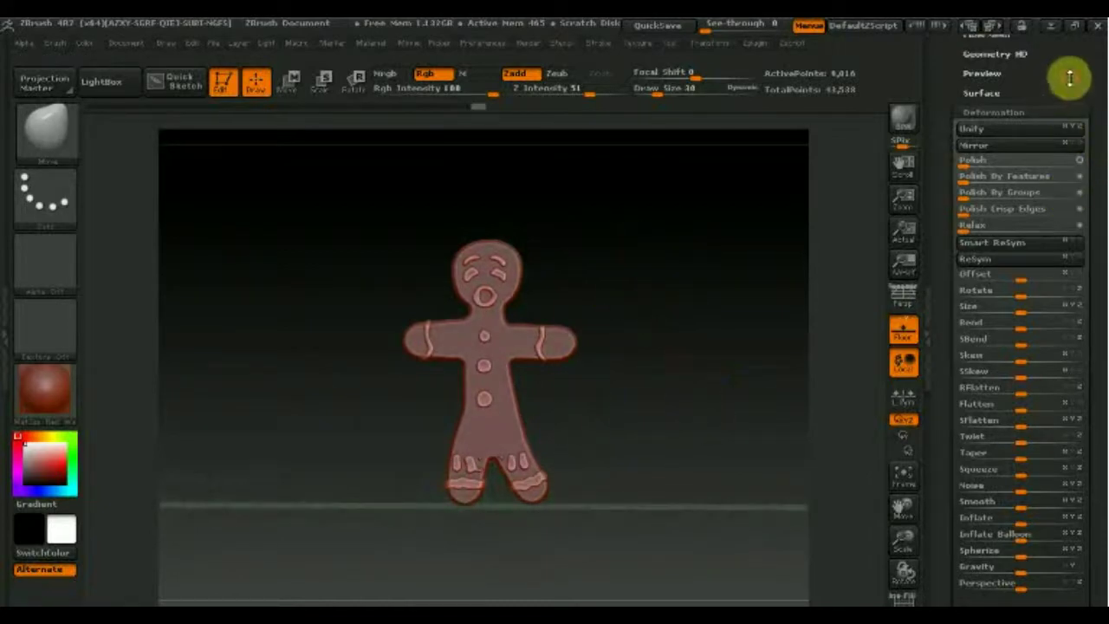
scroll(1069, 74, "up", 5)
left_click(986, 161)
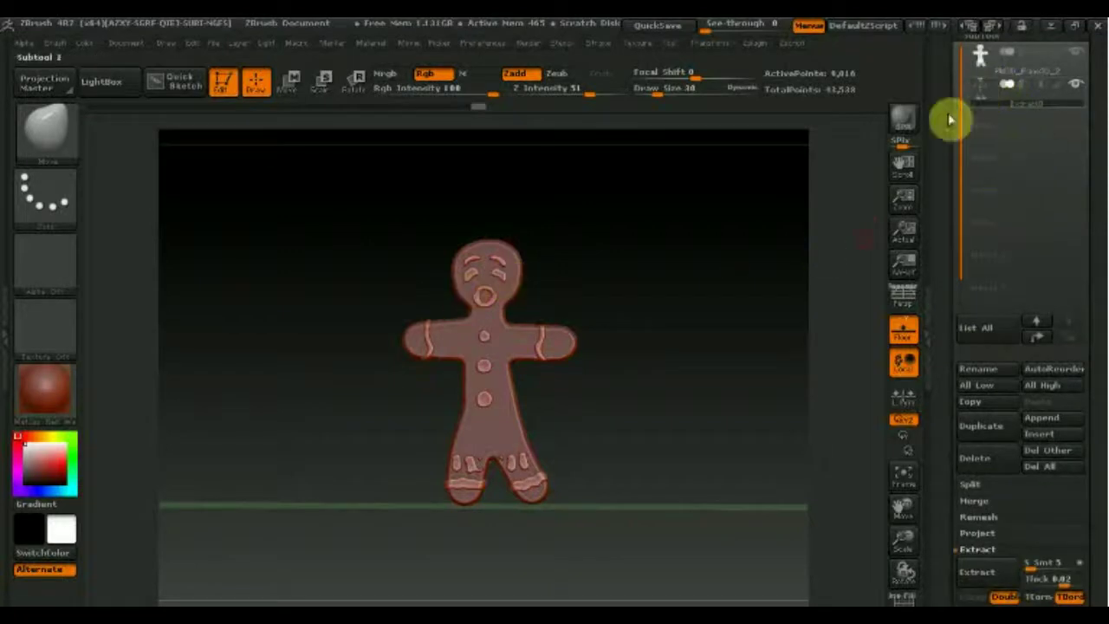
Select the gingerbread body subtool, hide the floor grid, and enlarge the figure in view.
left_click(982, 59)
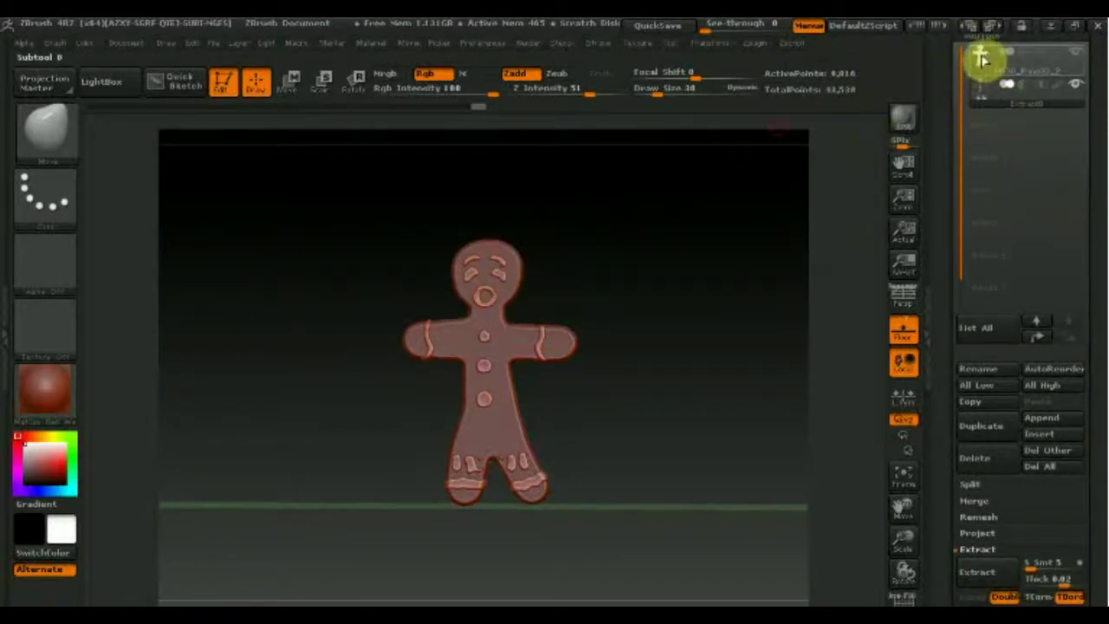
mouse_move(674, 387)
left_mouse_down()
mouse_move(705, 376)
mouse_move(639, 404)
mouse_move(671, 382)
mouse_move(689, 384)
left_mouse_up()
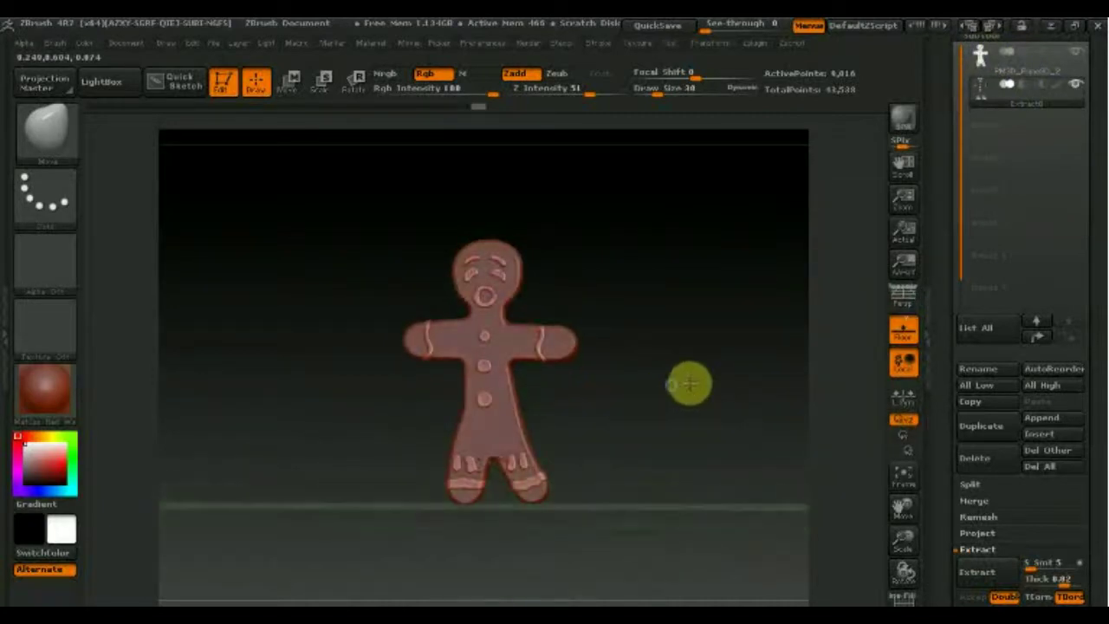
left_click(910, 330)
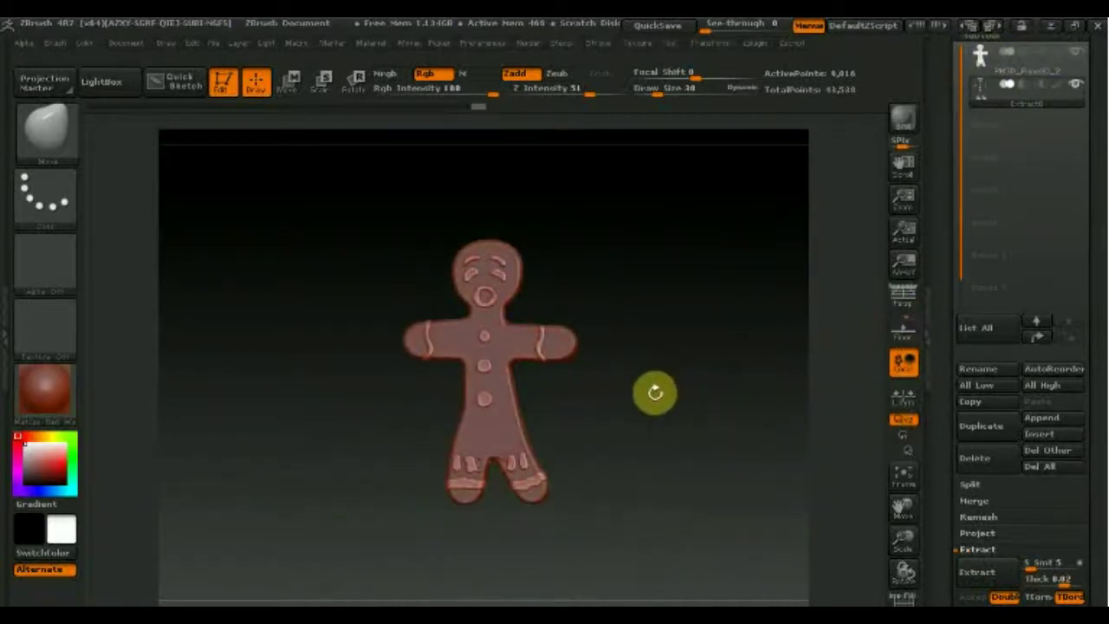
mouse_move(645, 402)
left_mouse_down("alt")
mouse_move(649, 326)
mouse_move(664, 442)
mouse_move(636, 412)
mouse_move(671, 402)
left_mouse_up("alt")
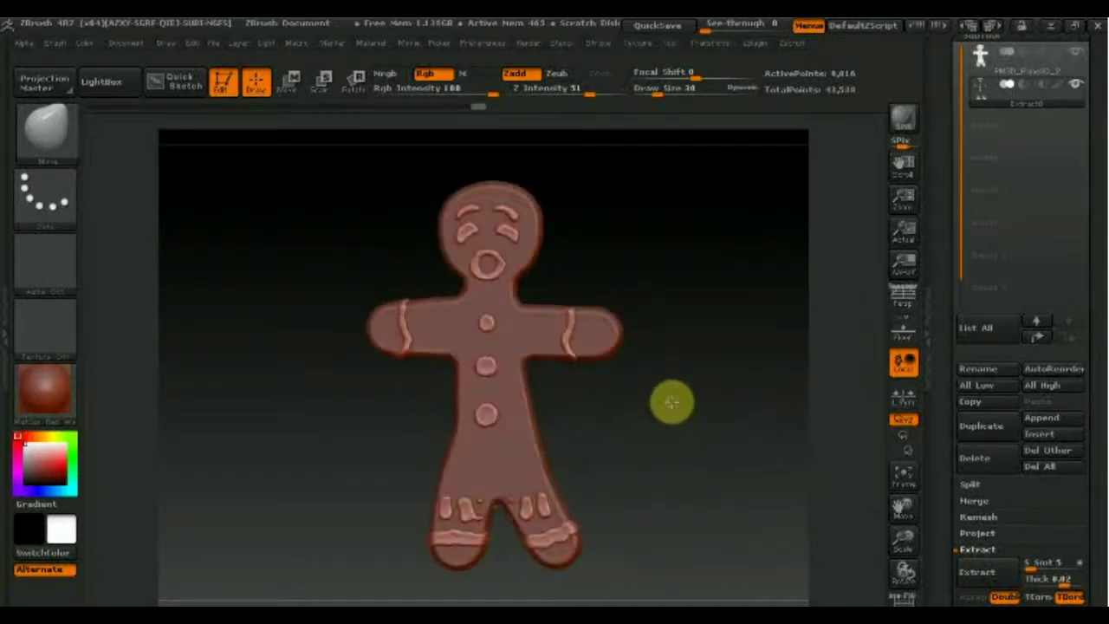